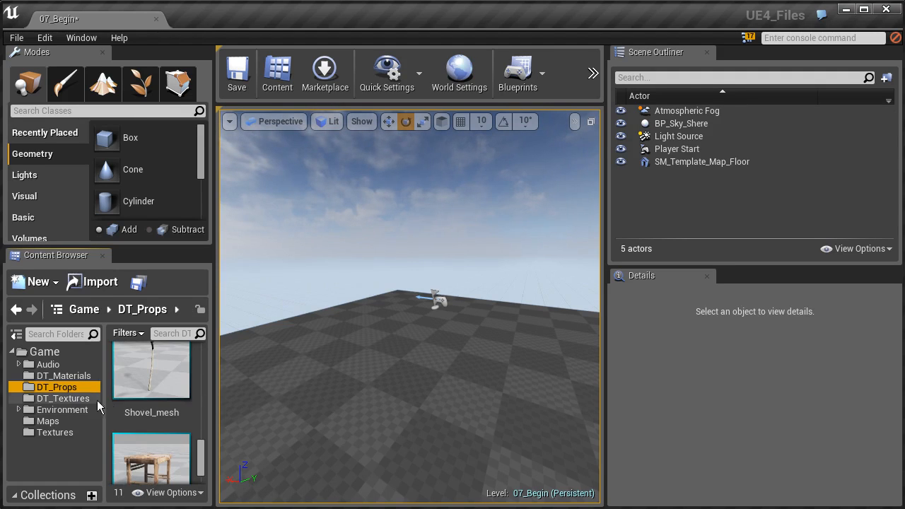
# - Open the Environment/Meshes/Rocks folder of the project content
pyautogui.click(43, 410)
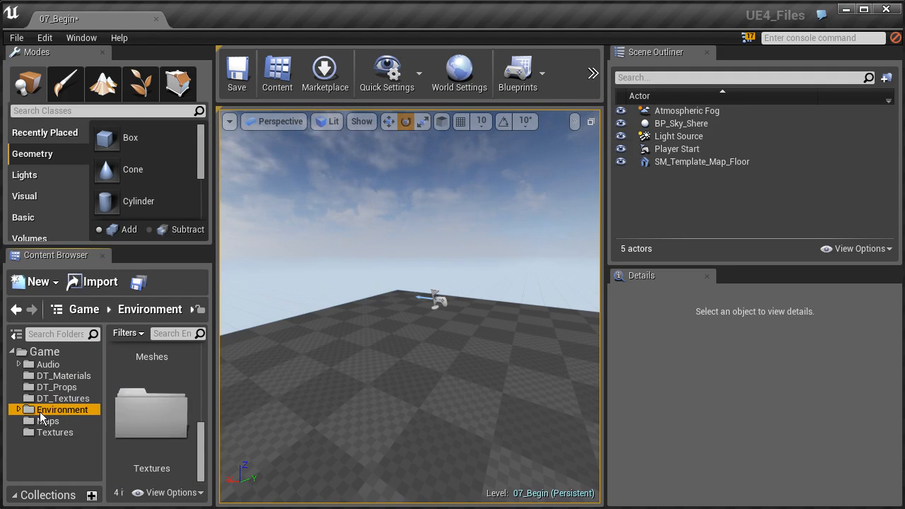
pyautogui.scroll(2, 173, 391)
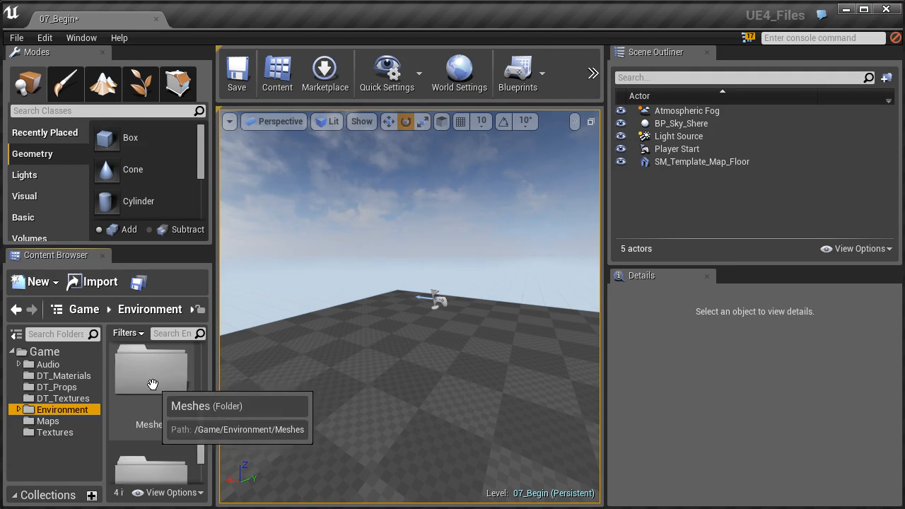
pyautogui.doubleClick(164, 377)
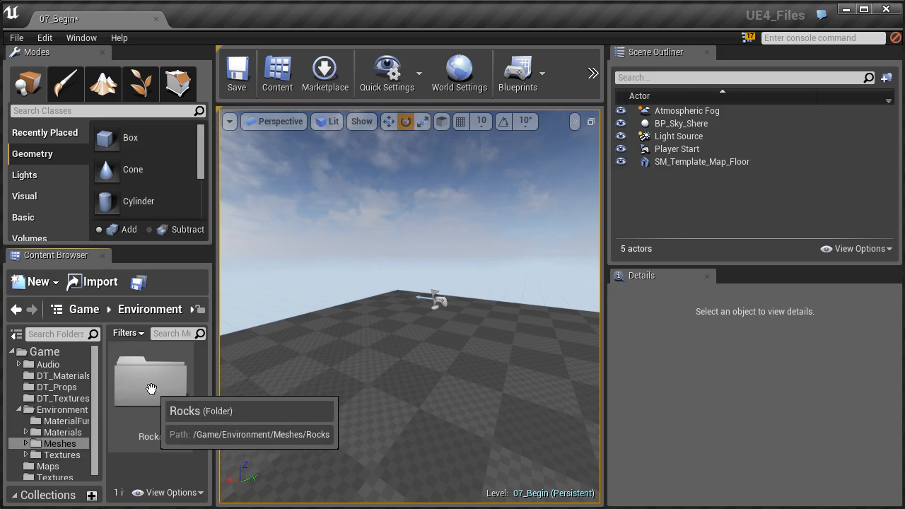
pyautogui.doubleClick(162, 393)
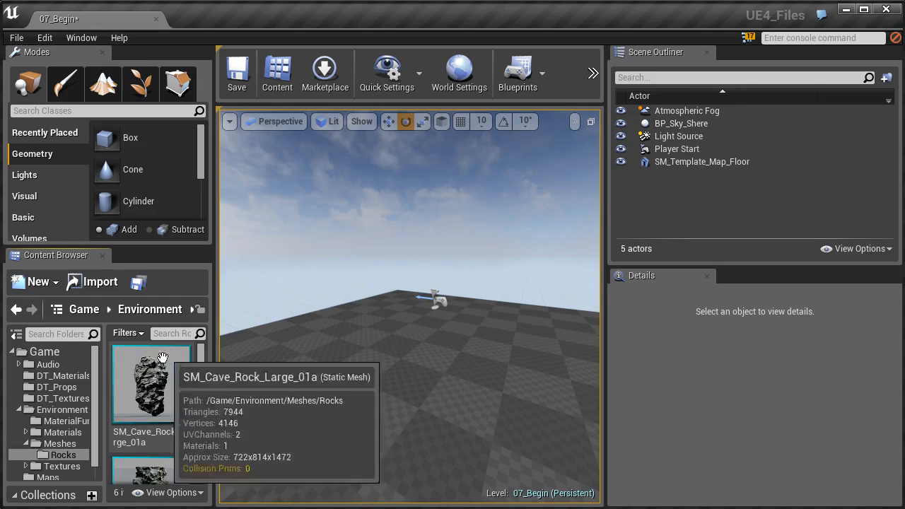
# - Look through the large, medium, slate and small cave rock meshes available in the Rocks folder
pyautogui.scroll(-2, 162, 393)
pyautogui.click(152, 414)
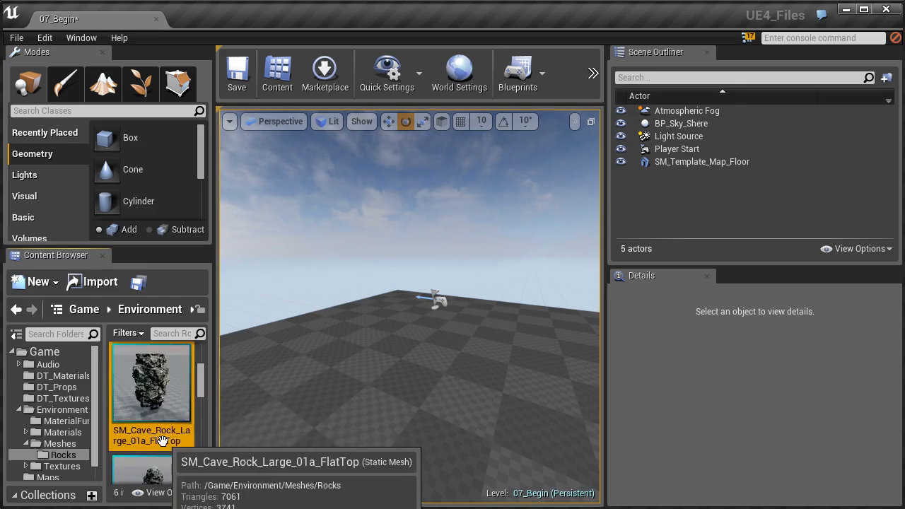
pyautogui.scroll(-1, 152, 424)
pyautogui.click(150, 429)
pyautogui.scroll(-3, 148, 417)
pyautogui.click(148, 406)
pyautogui.scroll(-2, 159, 424)
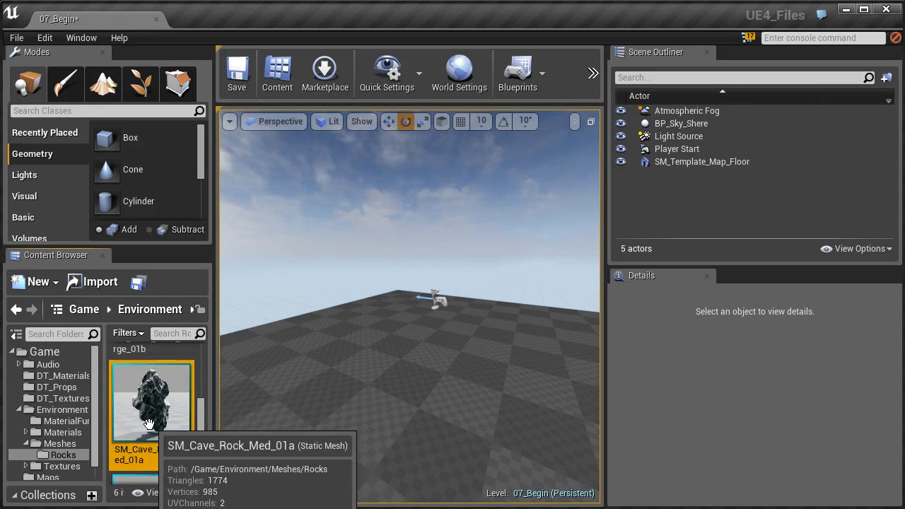
pyautogui.scroll(-2, 163, 427)
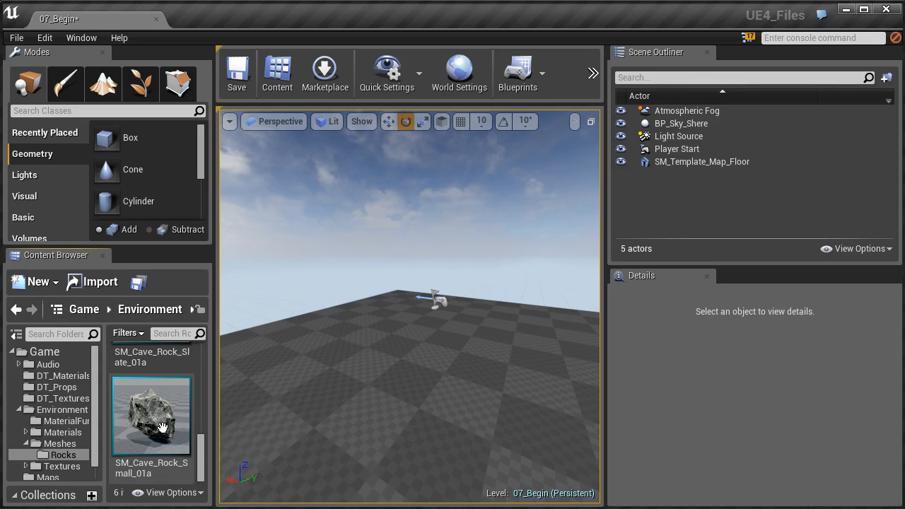
pyautogui.scroll(5, 170, 428)
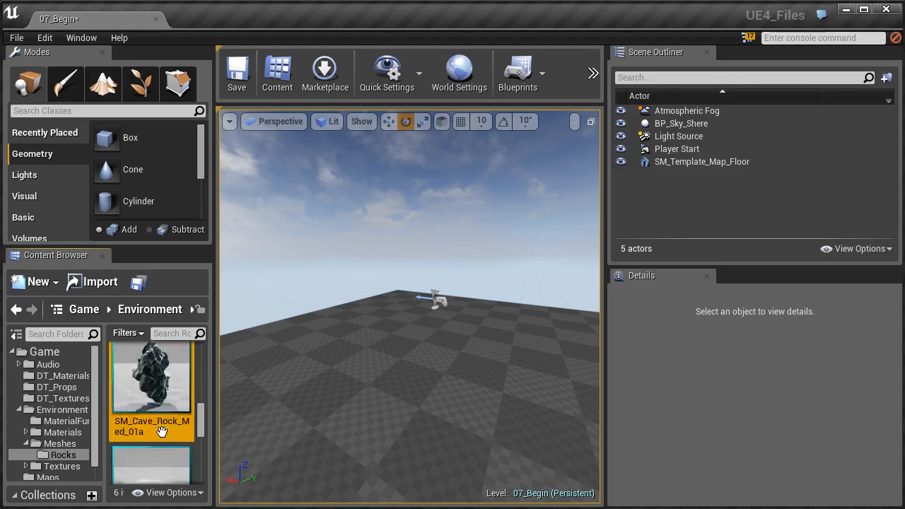
pyautogui.scroll(3, 161, 430)
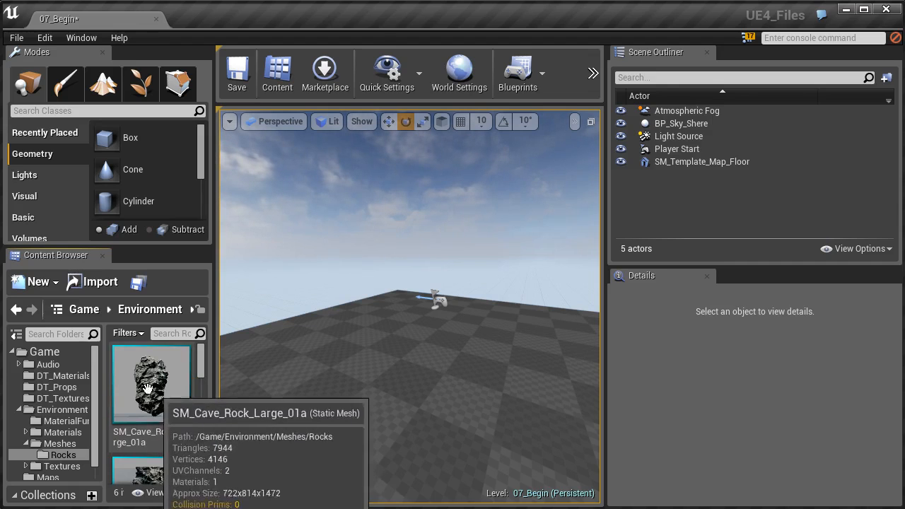
pyautogui.scroll(-1, 173, 428)
pyautogui.scroll(2, 170, 424)
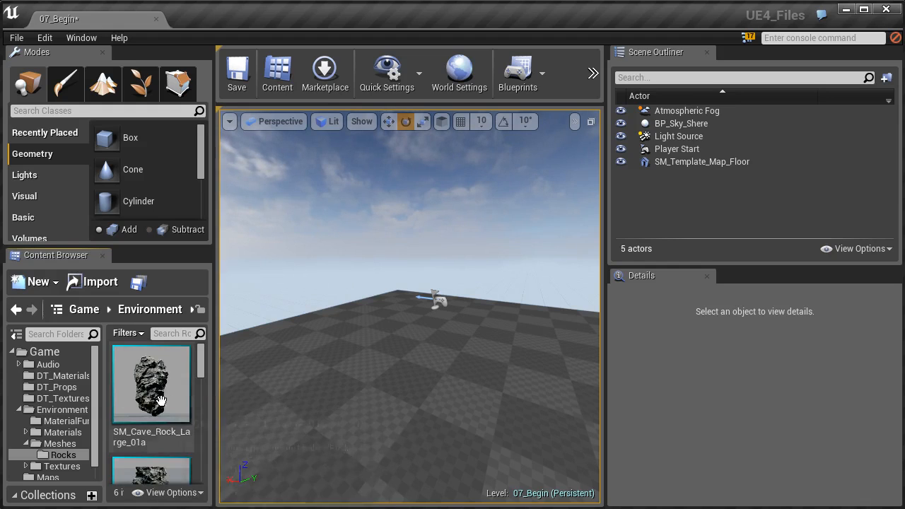
# - Place the SM_Cave_Rock_Large_01a mesh on the template floor and widen the viewport
pyautogui.moveTo(151, 393); pyautogui.dragTo(361, 351)
pyautogui.press('f')
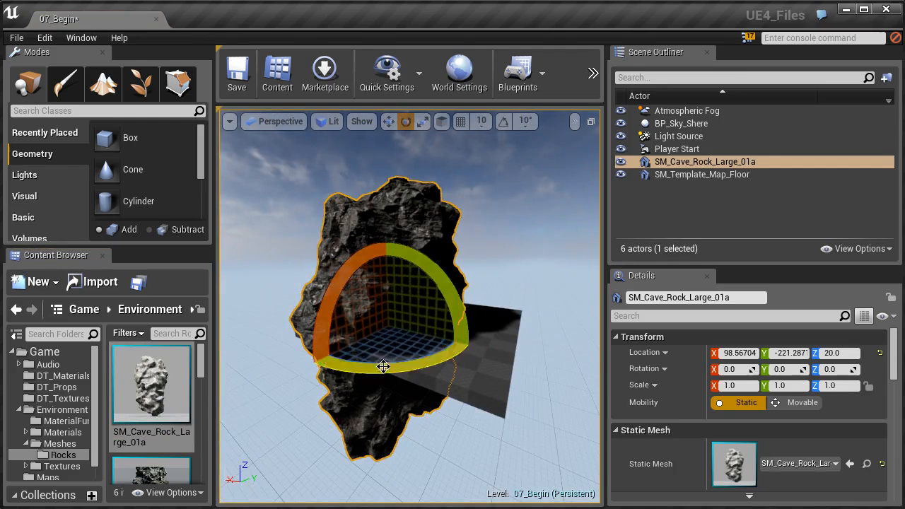
pyautogui.press('w')
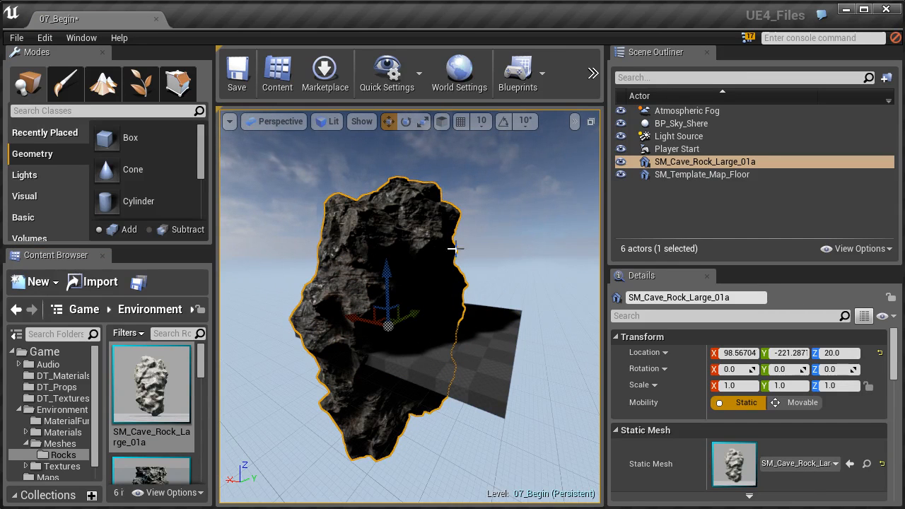
pyautogui.moveTo(605, 169); pyautogui.dragTo(717, 168)
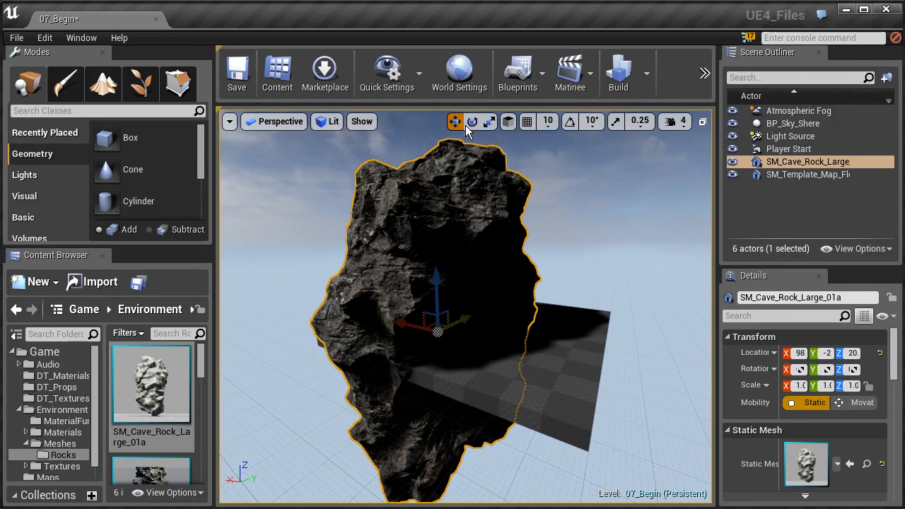
# - Cycle the rock's transform gizmo through rotate, scale and move, finishing on move
pyautogui.click(472, 122)
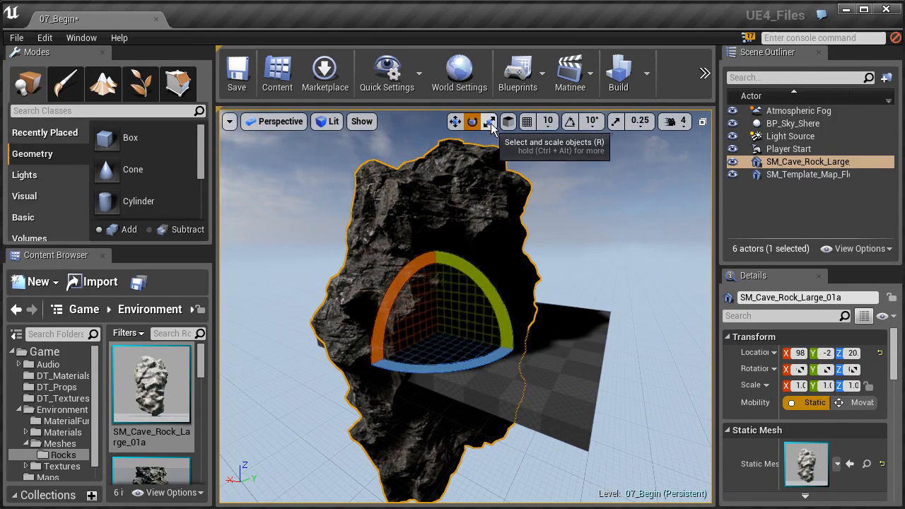
pyautogui.click(490, 123)
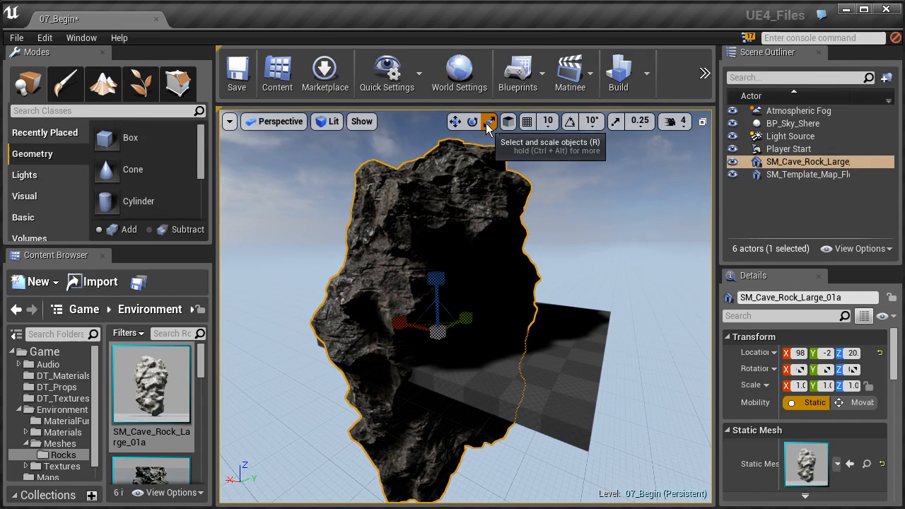
pyautogui.press('w')
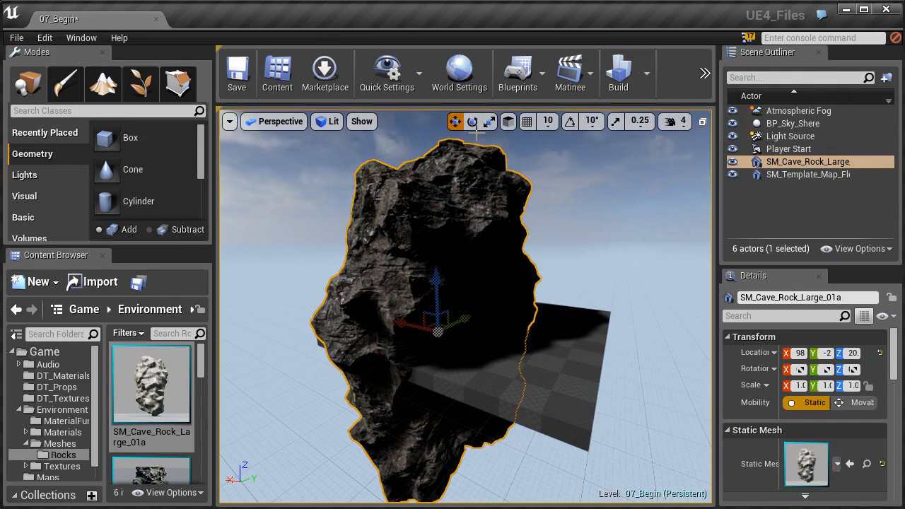
pyautogui.press('e')
pyautogui.press('r')
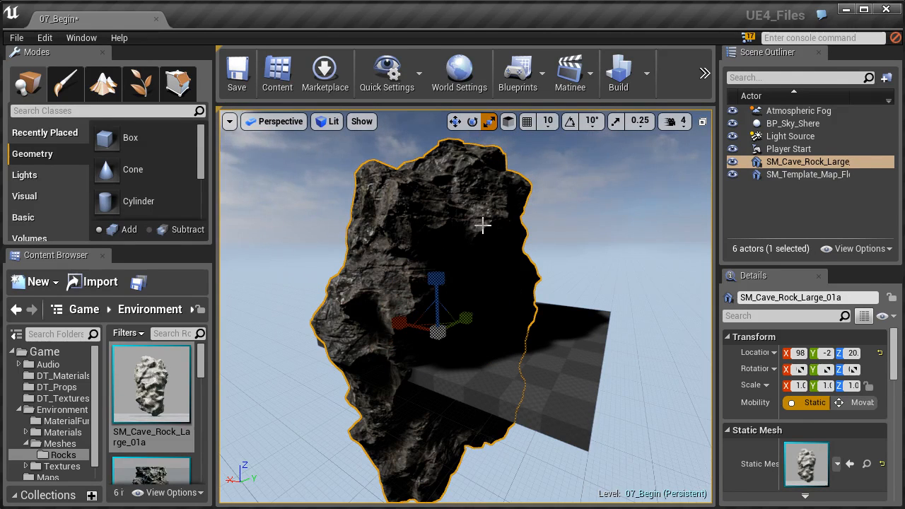
pyautogui.press('w')
pyautogui.press('e')
pyautogui.press('r')
pyautogui.press('w')
pyautogui.press('e')
pyautogui.press('r')
pyautogui.press('w')
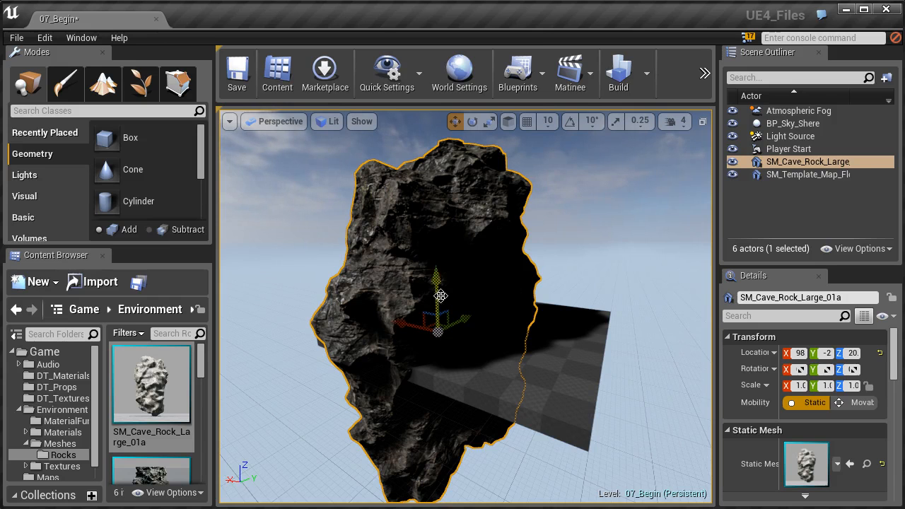
# - Switch the gizmo's coordinate system to world space and raise the rock along the Z axis so less of it is below the floor
pyautogui.moveTo(444, 281); pyautogui.dragTo(456, 212, button='right')
pyautogui.click(508, 123)
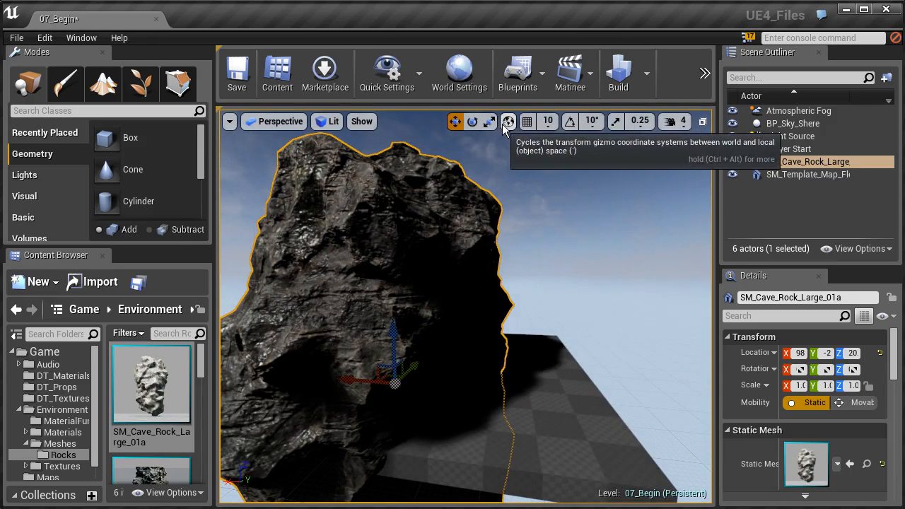
pyautogui.moveTo(396, 347); pyautogui.dragTo(378, 236)
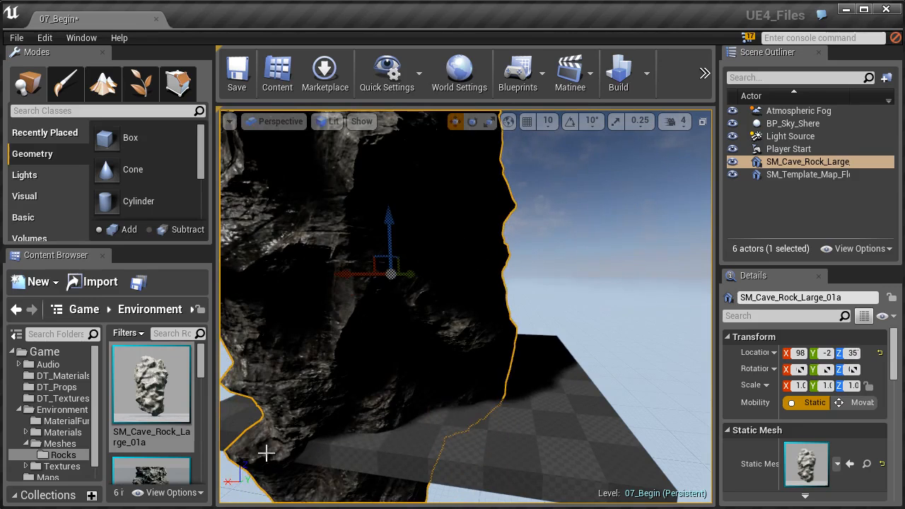
pyautogui.scroll(-3, 266, 453)
pyautogui.moveTo(456, 283); pyautogui.dragTo(467, 229, button='right')
pyautogui.press('s')
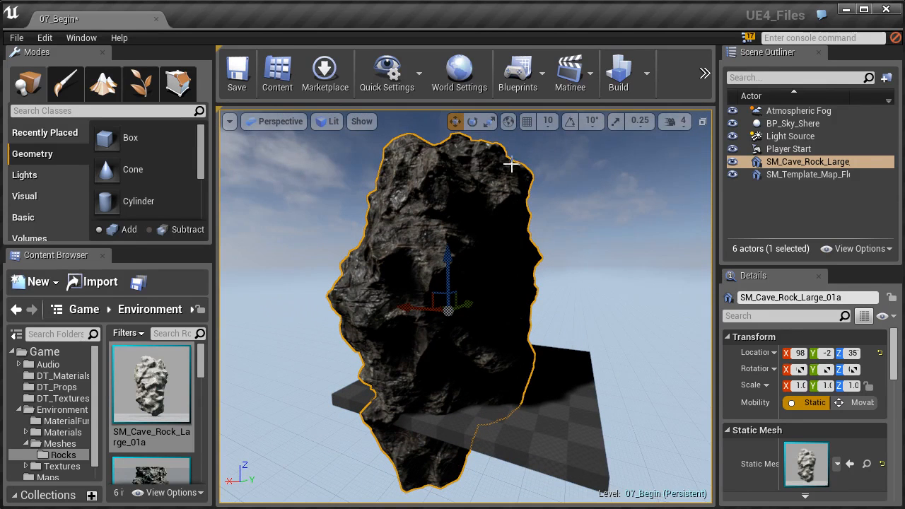
# - Set the transform gizmo to world space and rotate the cave rock onto its side above the floor
pyautogui.click(508, 124)
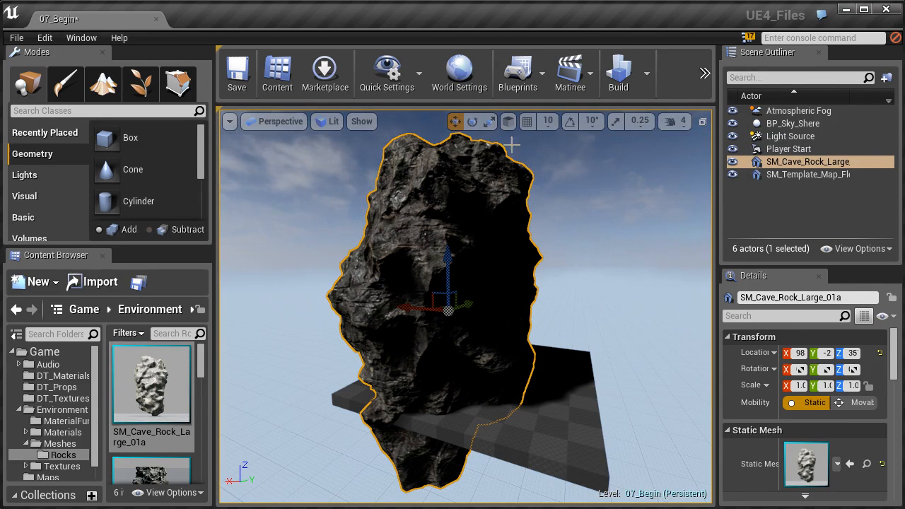
pyautogui.click(508, 123)
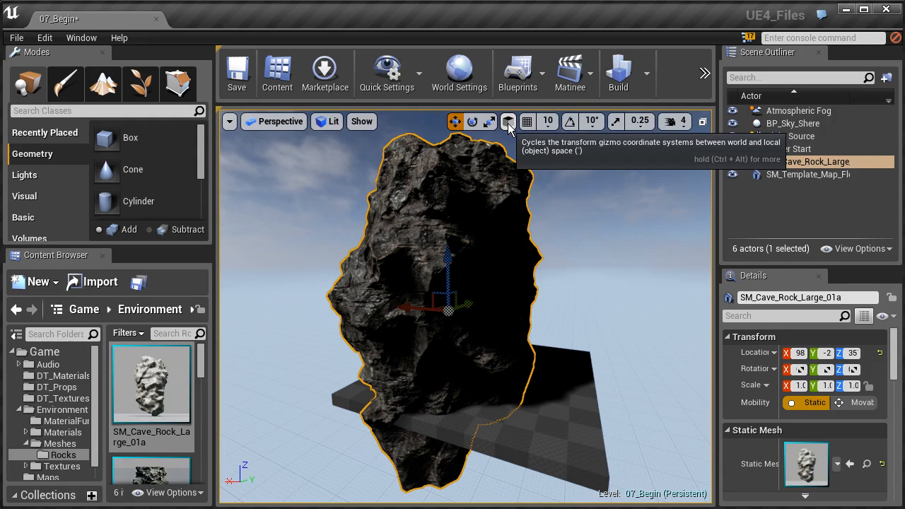
pyautogui.click(472, 122)
pyautogui.moveTo(486, 282); pyautogui.dragTo(498, 297)
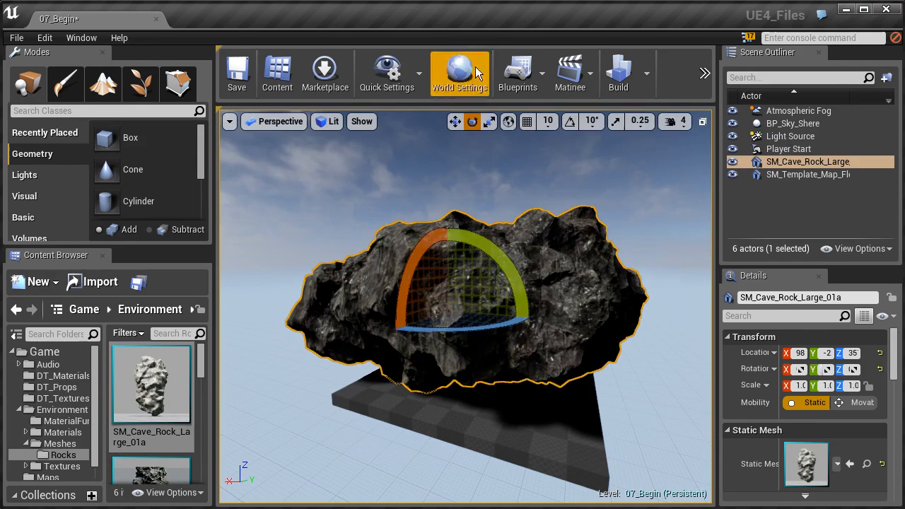
# - Switch the gizmo to local space and try moving the tipped rock relative to its own axes
pyautogui.click(509, 122)
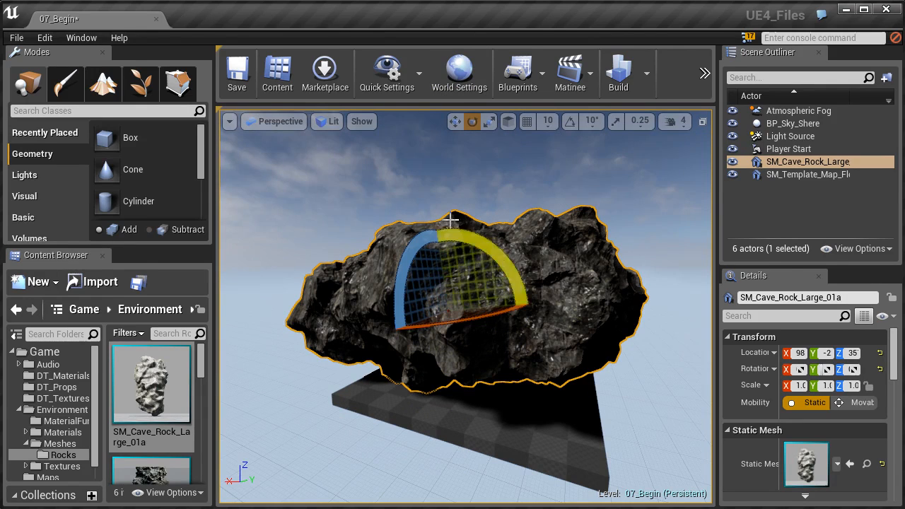
pyautogui.click(455, 123)
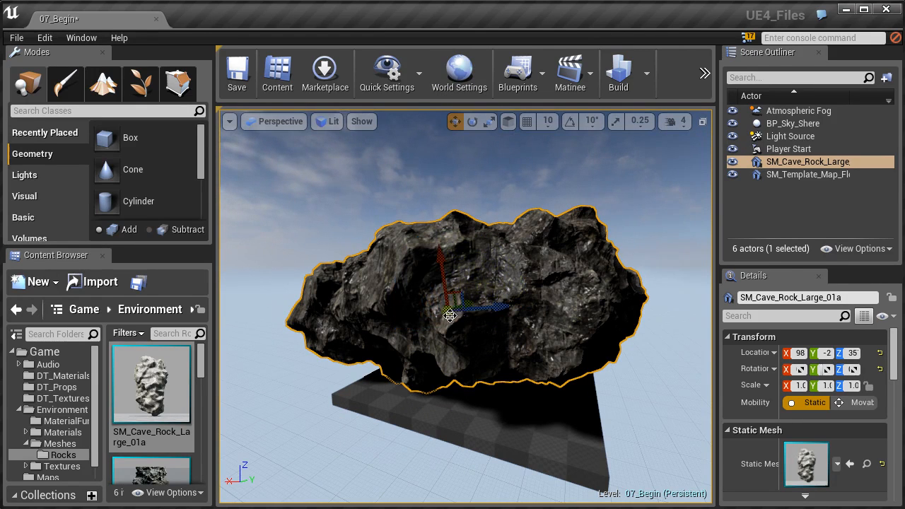
pyautogui.moveTo(483, 310); pyautogui.dragTo(514, 309)
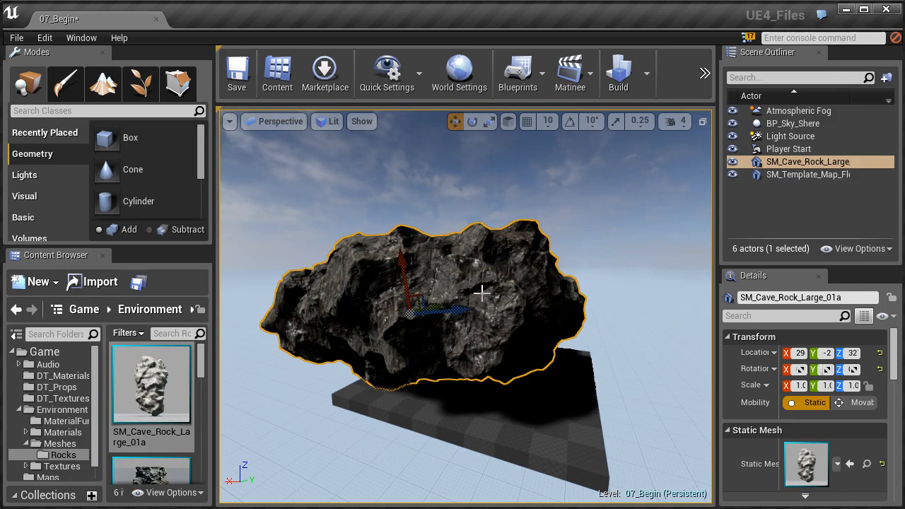
pyautogui.moveTo(481, 293)
pyautogui.mouseDown(button='right')
pyautogui.moveTo(495, 299)
pyautogui.moveTo(478, 308)
pyautogui.mouseUp(button='right')
pyautogui.press('w')
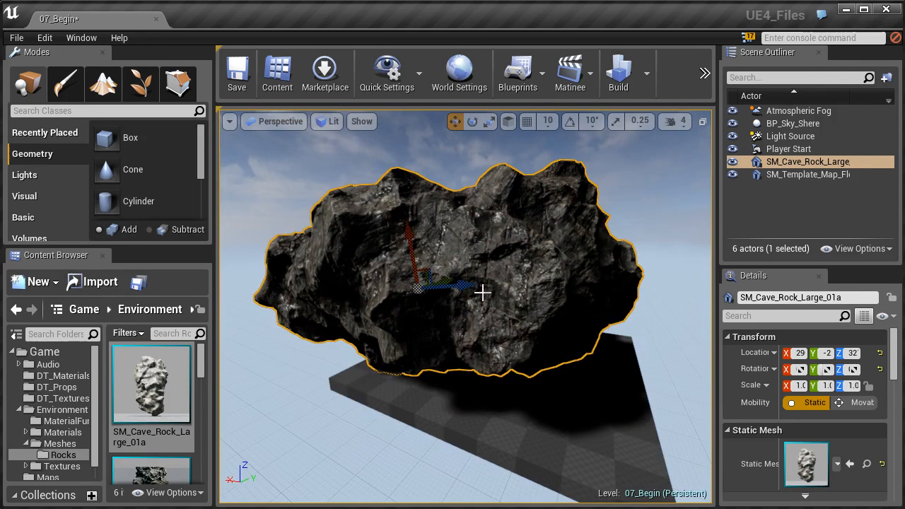
# - Undo the rock's last move and rotation
pyautogui.hotkey('ctrl', 'z')
pyautogui.hotkey('ctrl', 'z')
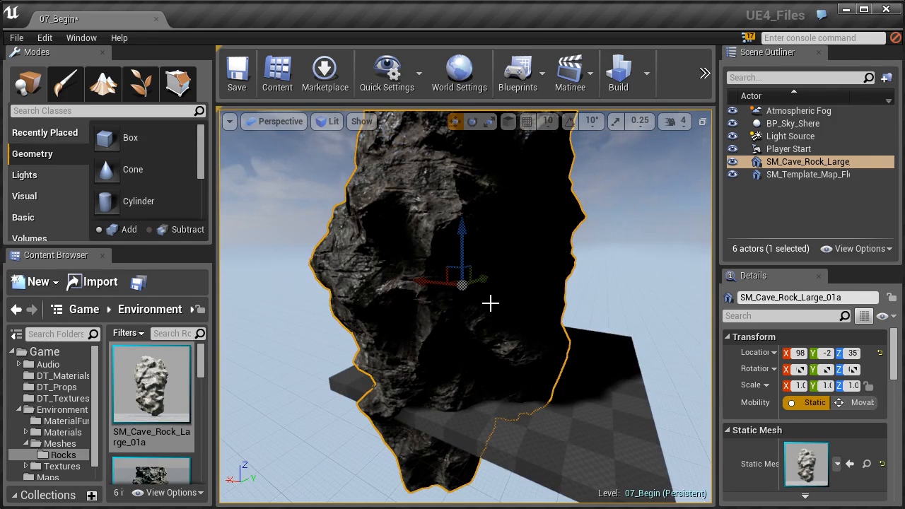
pyautogui.moveTo(487, 300)
pyautogui.mouseDown(button='right')
pyautogui.moveTo(485, 284)
pyautogui.moveTo(477, 294)
pyautogui.mouseUp(button='right')
pyautogui.press('s')
pyautogui.moveTo(511, 249); pyautogui.dragTo(548, 249, button='right')
# - Enable grid snapping at 10, rotation snapping at 10° and scale snapping at 0.25
pyautogui.click(527, 118)
pyautogui.click(569, 121)
pyautogui.click(615, 122)
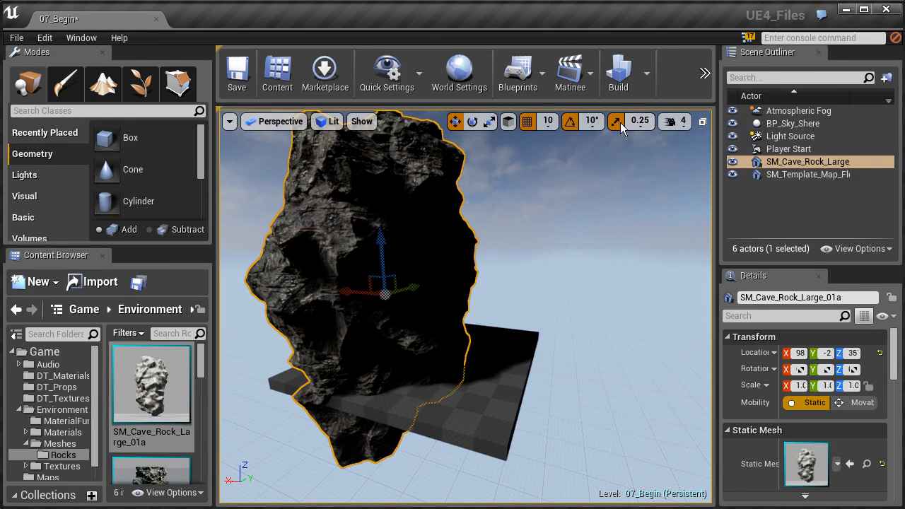
# - Move the rock horizontally with the move gizmo to the edge of the template floor
pyautogui.press('s')
pyautogui.moveTo(509, 163); pyautogui.dragTo(503, 190, button='right')
pyautogui.press('w')
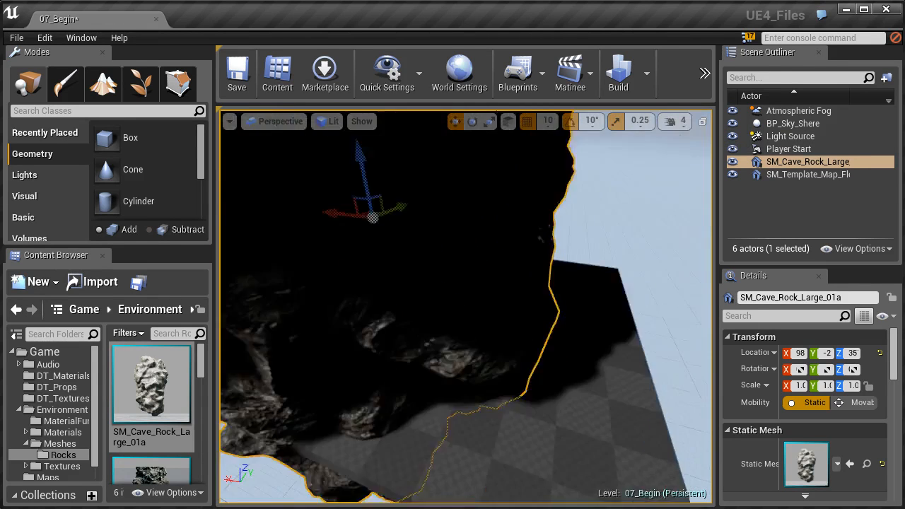
pyautogui.press('f')
pyautogui.keyDown('alt'); pyautogui.moveTo(455, 259); pyautogui.dragTo(565, 262); pyautogui.keyUp('alt')
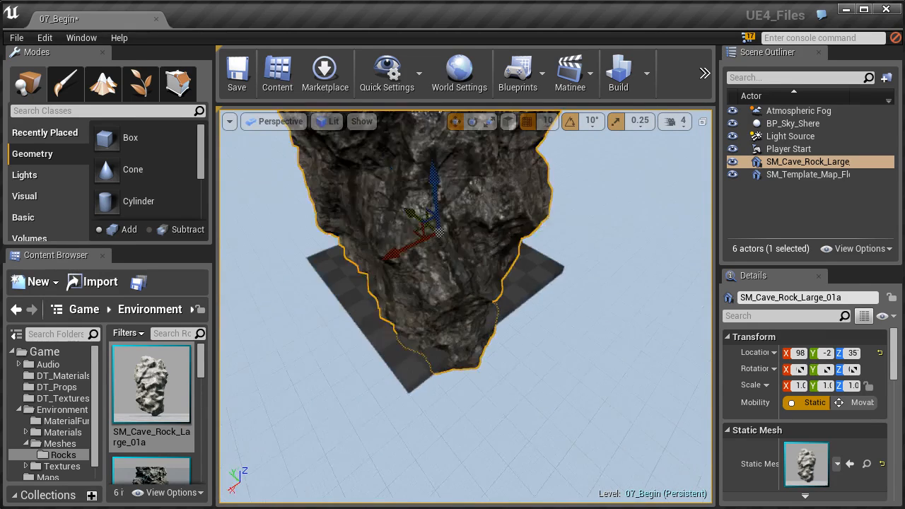
pyautogui.moveTo(420, 259); pyautogui.dragTo(375, 309)
pyautogui.keyDown('alt'); pyautogui.moveTo(472, 281); pyautogui.dragTo(303, 286); pyautogui.keyUp('alt')
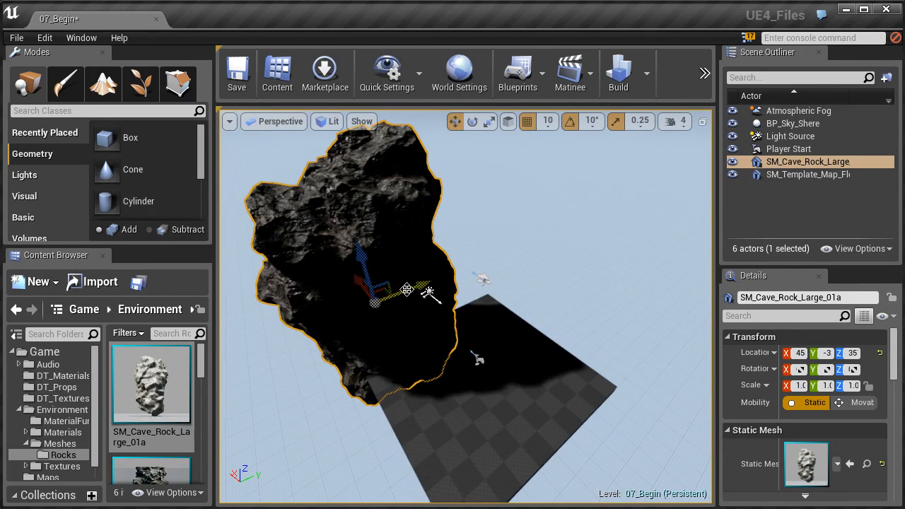
# - Duplicate the cave rock along the Y axis beside the original and rotate the copy about its vertical axis
pyautogui.keyDown('alt'); pyautogui.moveTo(405, 291); pyautogui.dragTo(494, 323); pyautogui.keyUp('alt')
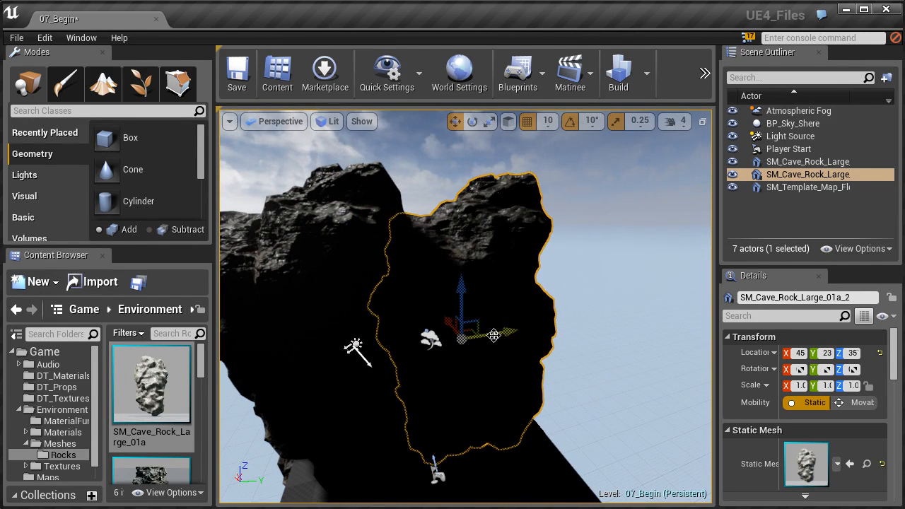
pyautogui.press('e')
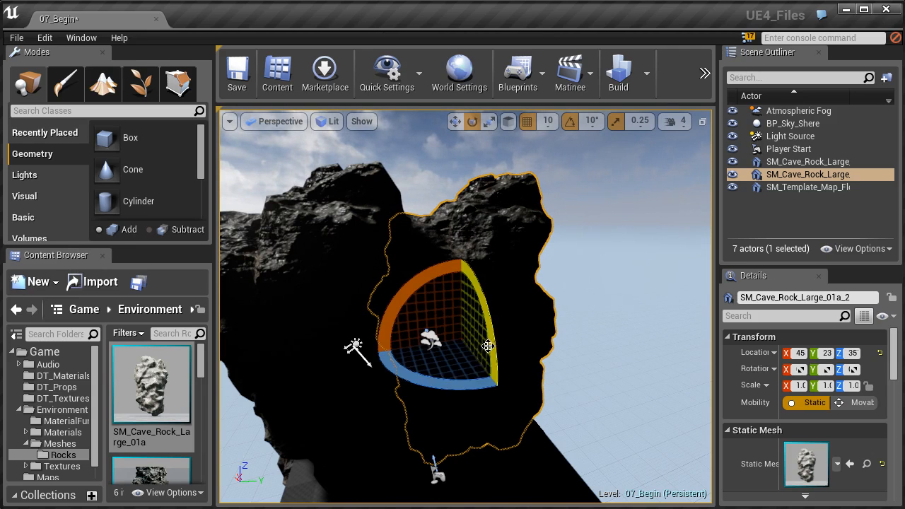
pyautogui.moveTo(458, 388); pyautogui.dragTo(402, 324)
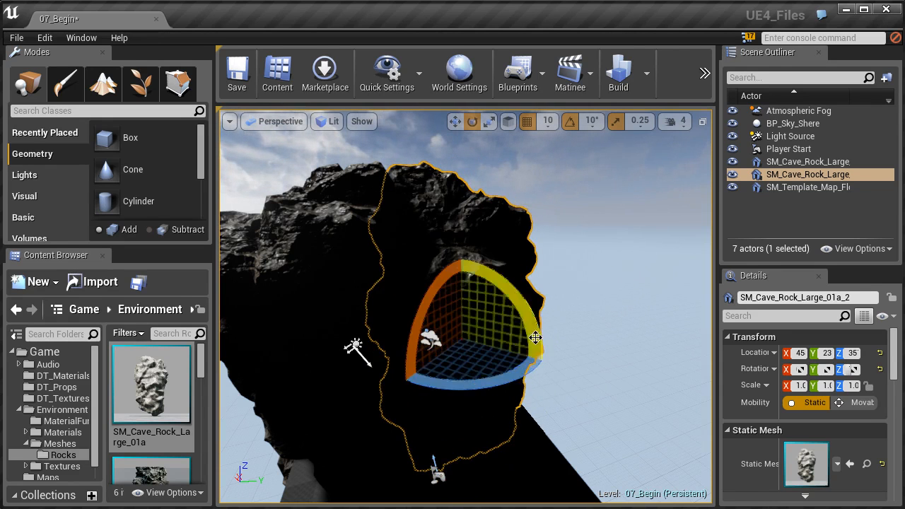
# - Switch the viewport to Unlit view mode and select the duplicated rock
pyautogui.click(618, 287)
pyautogui.moveTo(618, 287); pyautogui.dragTo(436, 300, button='right')
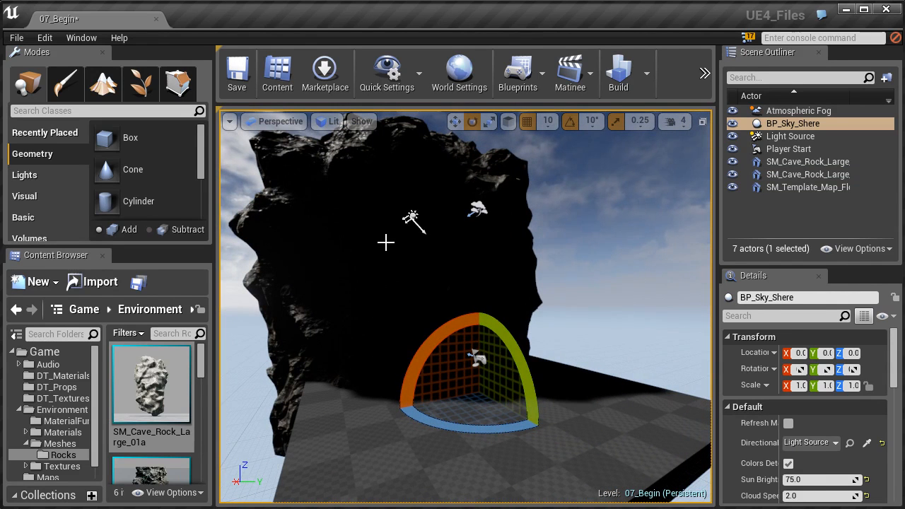
pyautogui.click(411, 219)
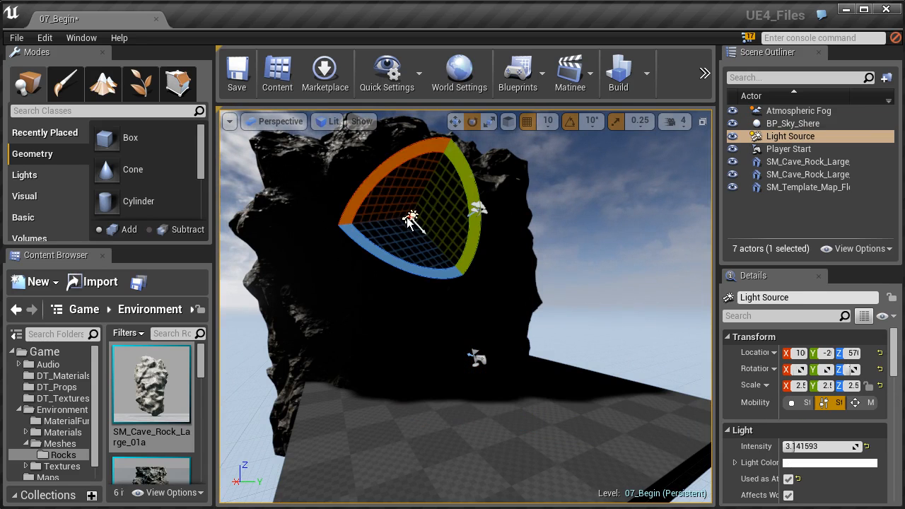
pyautogui.click(329, 121)
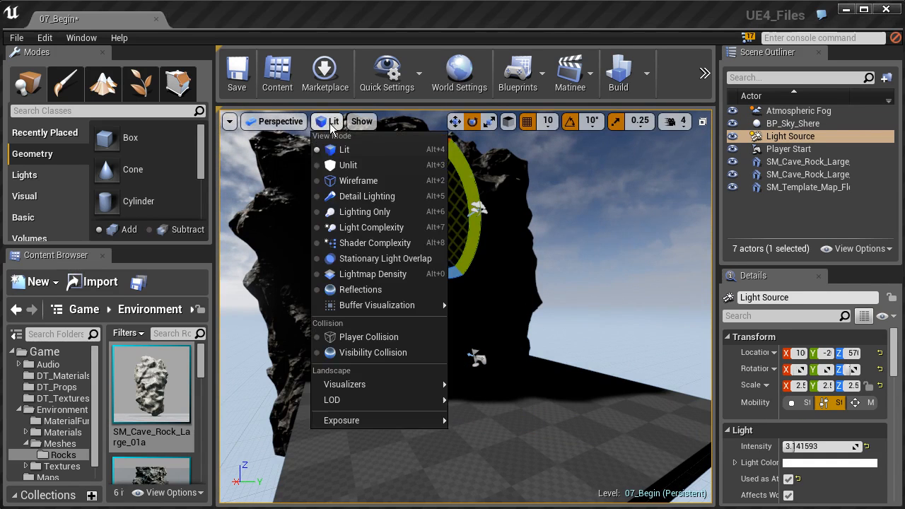
pyautogui.click(336, 167)
pyautogui.click(570, 318)
pyautogui.click(514, 284)
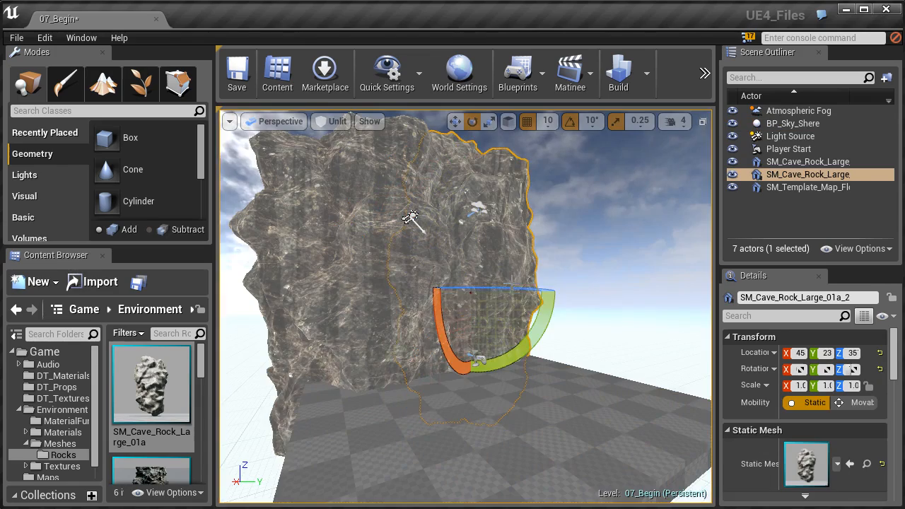
# - Place the SM_Cave_Rock_Large_01a_FlatTop mesh in the level at the end of the rock wall
pyautogui.moveTo(445, 296); pyautogui.dragTo(524, 289, button='right')
pyautogui.press('w')
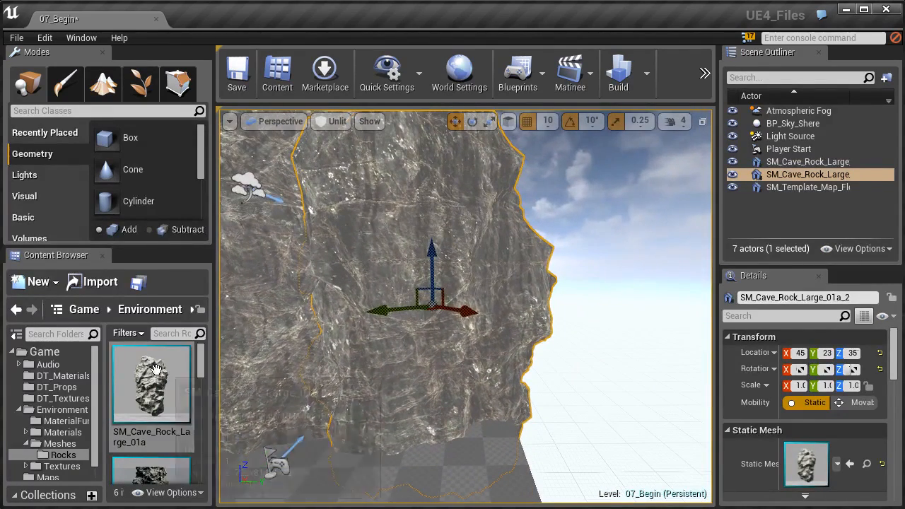
pyautogui.scroll(-2, 201, 374)
pyautogui.moveTo(169, 409); pyautogui.dragTo(501, 306)
pyautogui.moveTo(501, 307); pyautogui.dragTo(463, 344, button='right')
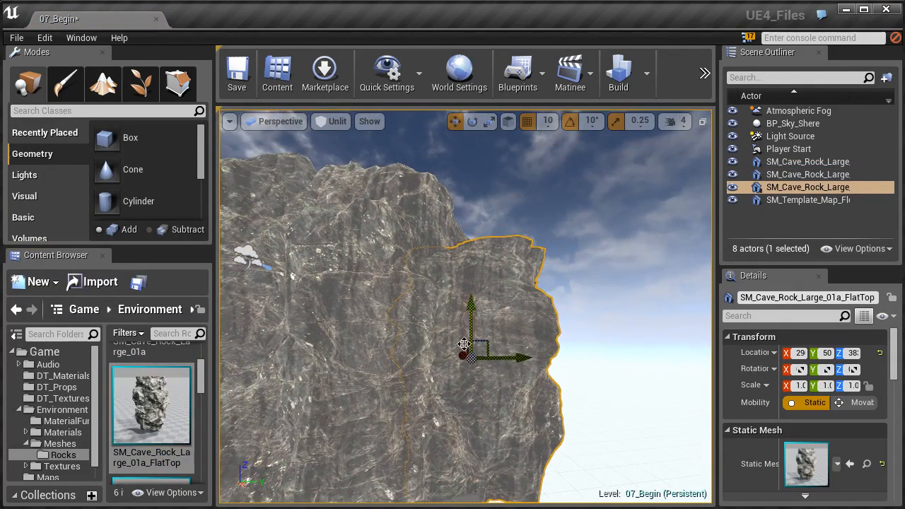
# - Rotate the FlatTop rock until it is turned upside down
pyautogui.press('e')
pyautogui.moveTo(414, 307); pyautogui.dragTo(560, 359)
pyautogui.moveTo(460, 319); pyautogui.dragTo(480, 399, button='right')
pyautogui.moveTo(465, 306); pyautogui.dragTo(511, 322, button='right')
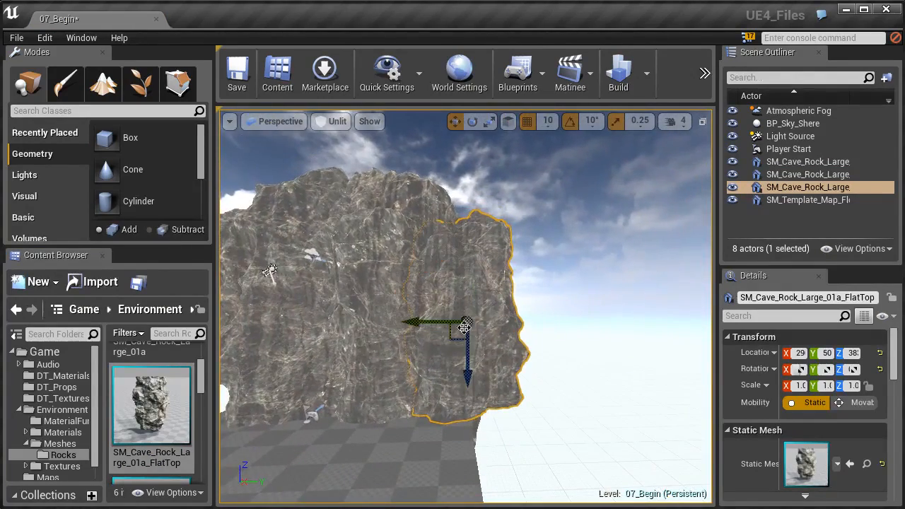
# - Move the flipped FlatTop rock along X and slightly down so it sits against the end of the wall
pyautogui.moveTo(468, 359); pyautogui.dragTo(422, 303, button='right')
pyautogui.moveTo(422, 302); pyautogui.dragTo(474, 310)
pyautogui.moveTo(473, 310); pyautogui.dragTo(431, 380, button='right')
pyautogui.moveTo(589, 398); pyautogui.dragTo(524, 378, button='right')
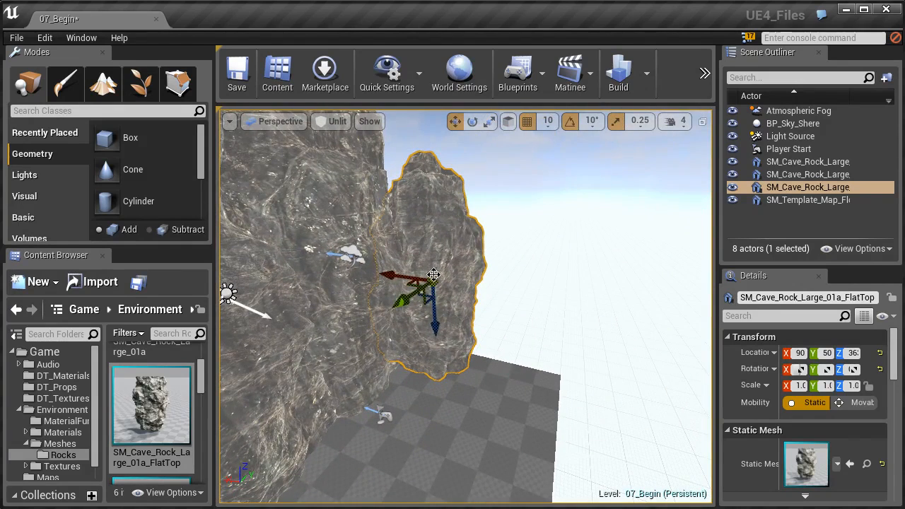
# - Place the SM_Cave_Rock_Large_01b mesh at the floor's far edge and shift it along X towards the FlatTop rock
pyautogui.click(174, 399)
pyautogui.scroll(-3, 176, 397)
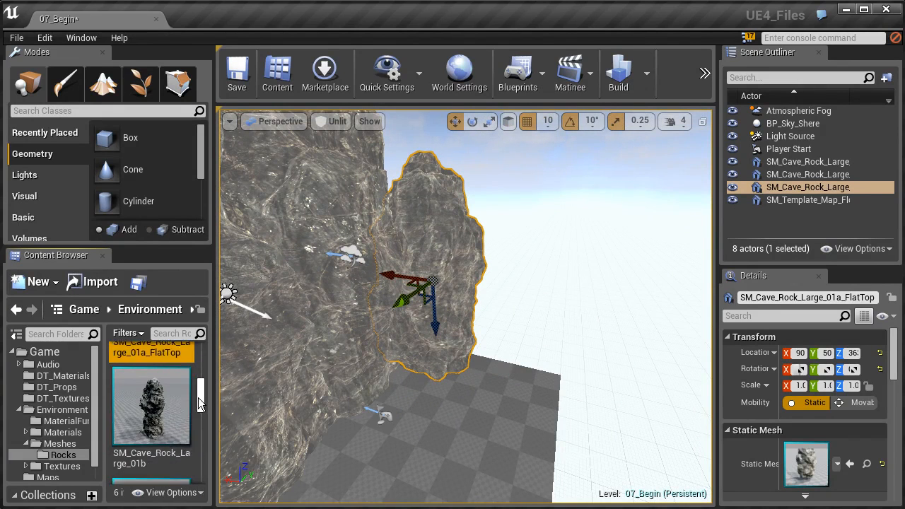
pyautogui.moveTo(151, 392); pyautogui.dragTo(520, 370)
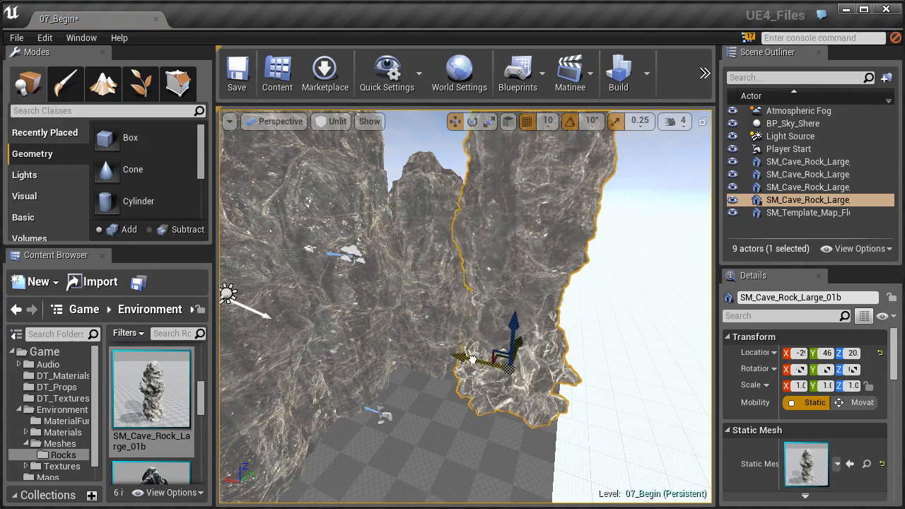
pyautogui.moveTo(465, 357); pyautogui.dragTo(444, 342, button='right')
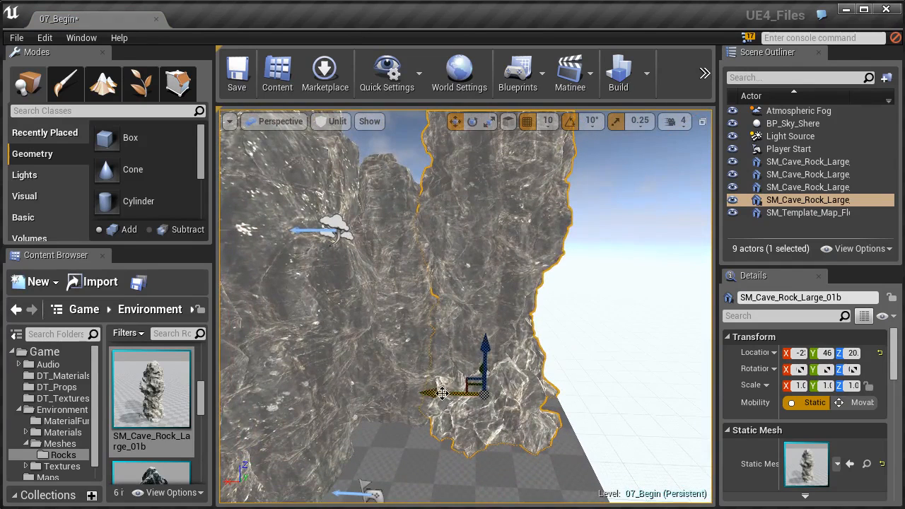
# - Duplicate the SM_Cave_Rock_Large_01b rock further along the floor's edge and rotate the copy about its vertical axis
pyautogui.keyDown('alt'); pyautogui.moveTo(443, 396); pyautogui.dragTo(535, 398); pyautogui.keyUp('alt')
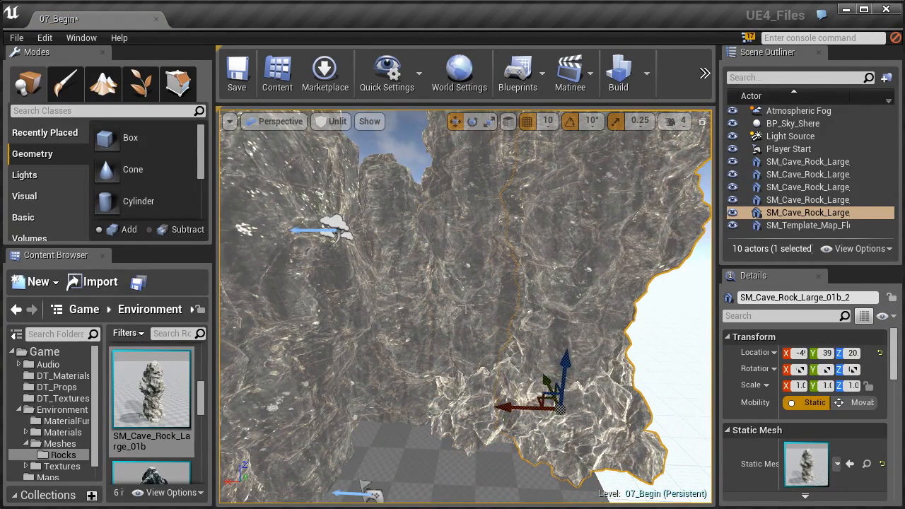
pyautogui.press('e')
pyautogui.moveTo(532, 449); pyautogui.dragTo(654, 457)
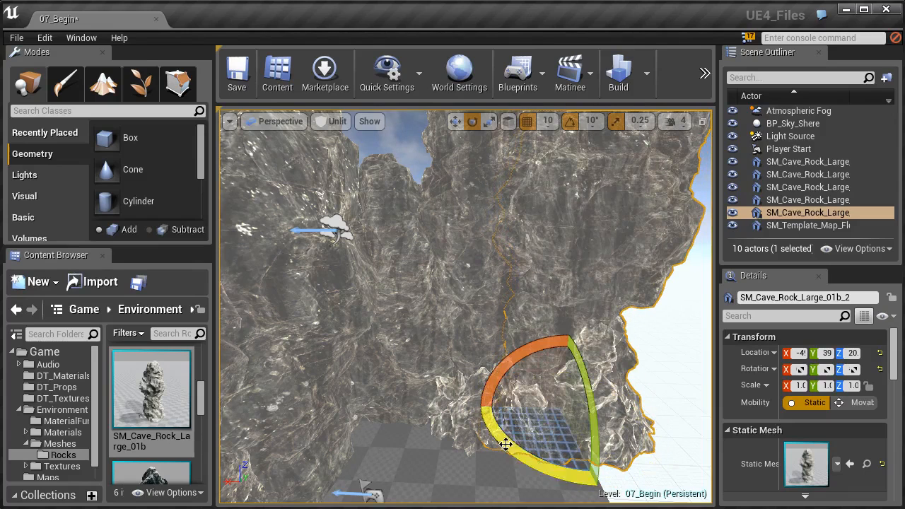
pyautogui.moveTo(539, 404); pyautogui.dragTo(523, 416, button='right')
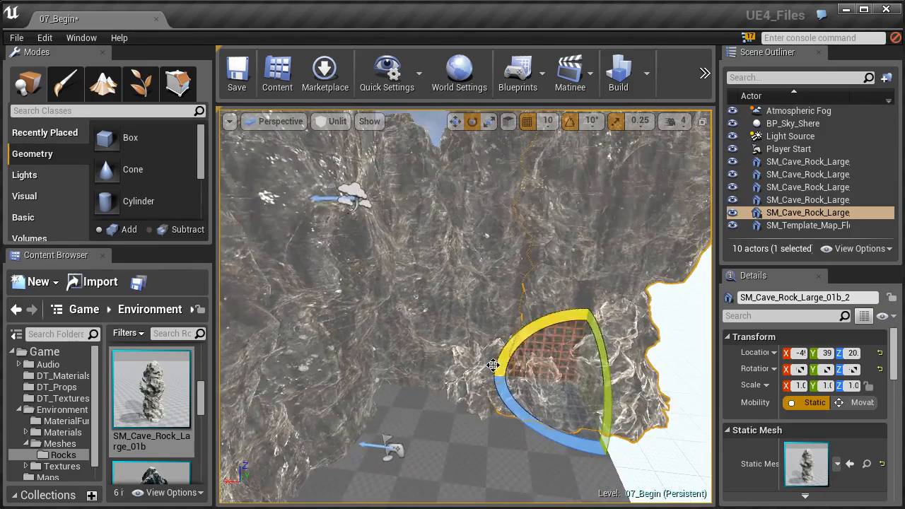
pyautogui.moveTo(451, 347)
pyautogui.mouseDown(button='right')
pyautogui.moveTo(503, 356)
pyautogui.moveTo(459, 349)
pyautogui.mouseUp(button='right')
# - Duplicate the SM_Cave_Rock_Large_01a_2 rock across to the opposite side of the floor, moving it in world space
pyautogui.moveTo(202, 403); pyautogui.dragTo(199, 351)
pyautogui.moveTo(418, 323); pyautogui.dragTo(417, 323)
pyautogui.moveTo(417, 323); pyautogui.dragTo(357, 318, button='right')
pyautogui.click(371, 280)
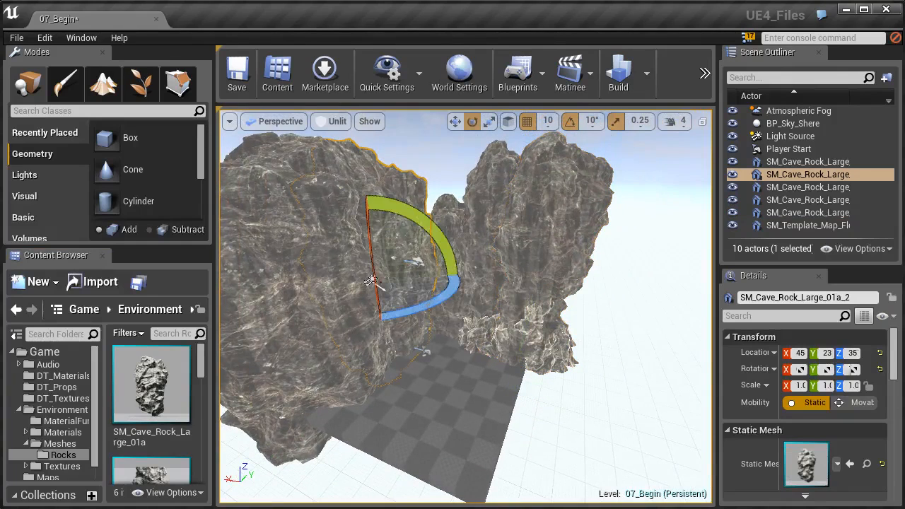
pyautogui.press('w')
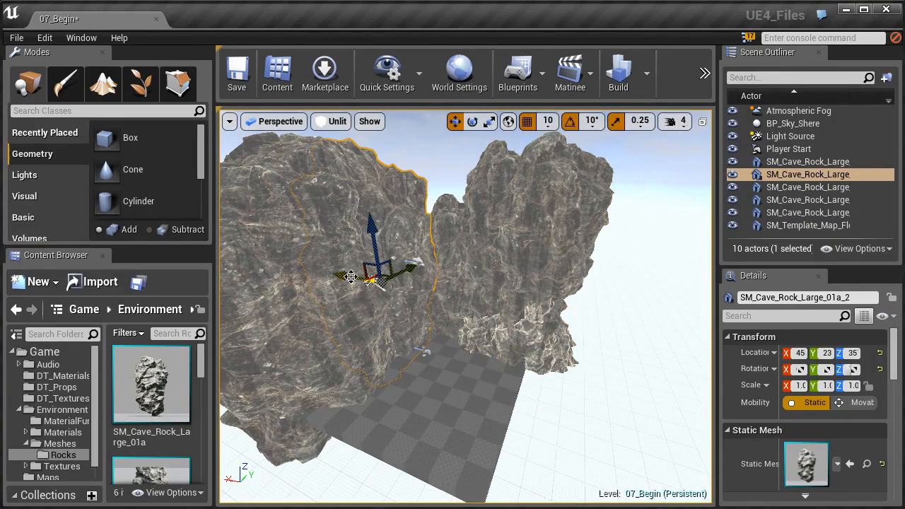
pyautogui.keyDown('alt'); pyautogui.moveTo(351, 277); pyautogui.dragTo(491, 316); pyautogui.keyUp('alt')
pyautogui.moveTo(441, 327); pyautogui.dragTo(399, 307, button='right')
pyautogui.moveTo(408, 309); pyautogui.dragTo(441, 311)
pyautogui.moveTo(442, 311); pyautogui.dragTo(423, 309, button='right')
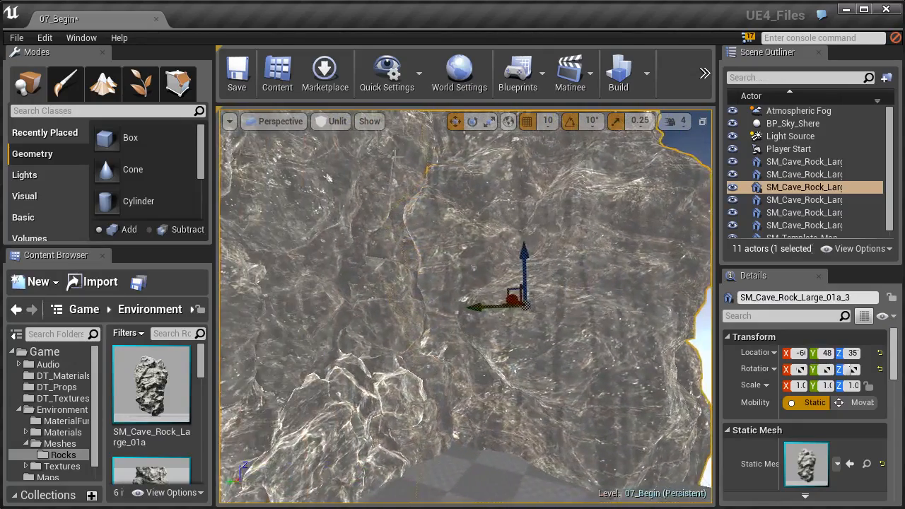
# - Reselect the new SM_Cave_Rock_Large_01a_3 copy and move it along Y to extend the opposite wall towards the open end
pyautogui.click(395, 157)
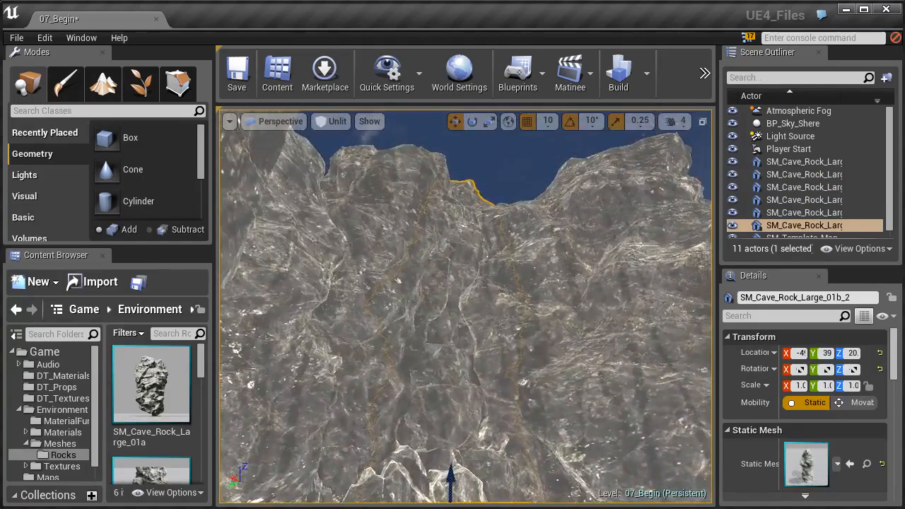
pyautogui.moveTo(500, 291); pyautogui.dragTo(505, 291, button='right')
pyautogui.click(505, 291)
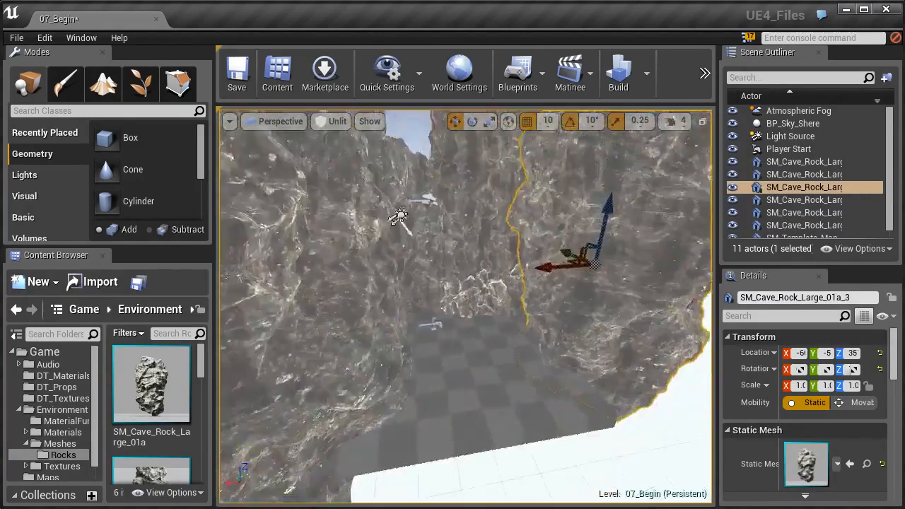
# - Select the flipped FlatTop rock and duplicate it over to the opposite wall near its open end
pyautogui.press('s')
pyautogui.moveTo(465, 306); pyautogui.dragTo(354, 242, button='right')
pyautogui.click(406, 300)
pyautogui.press('w')
pyautogui.press('s')
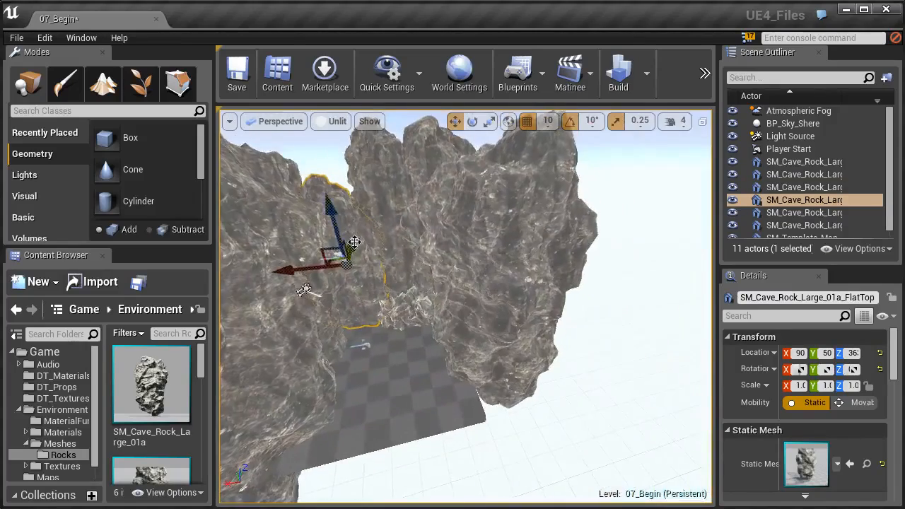
pyautogui.press('w')
pyautogui.moveTo(452, 283); pyautogui.dragTo(340, 276, button='right')
pyautogui.press('s')
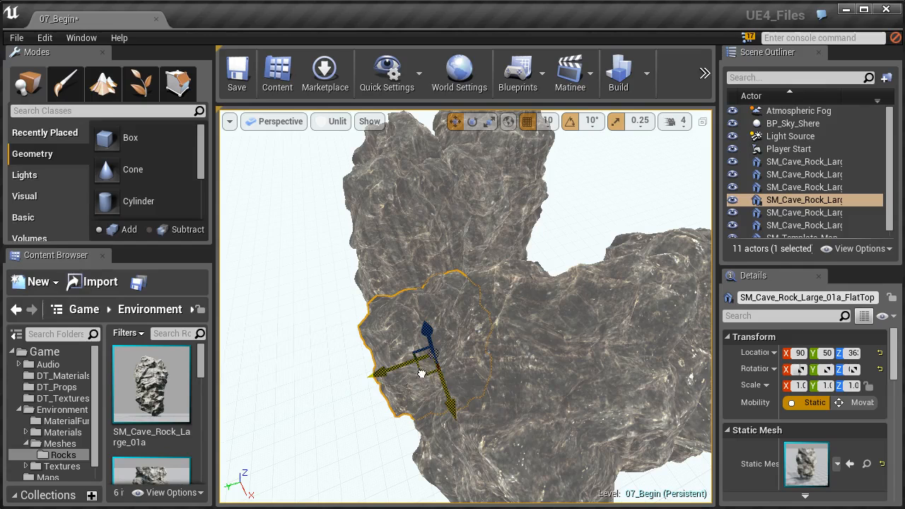
pyautogui.keyDown('alt'); pyautogui.moveTo(422, 373); pyautogui.dragTo(470, 355); pyautogui.keyUp('alt')
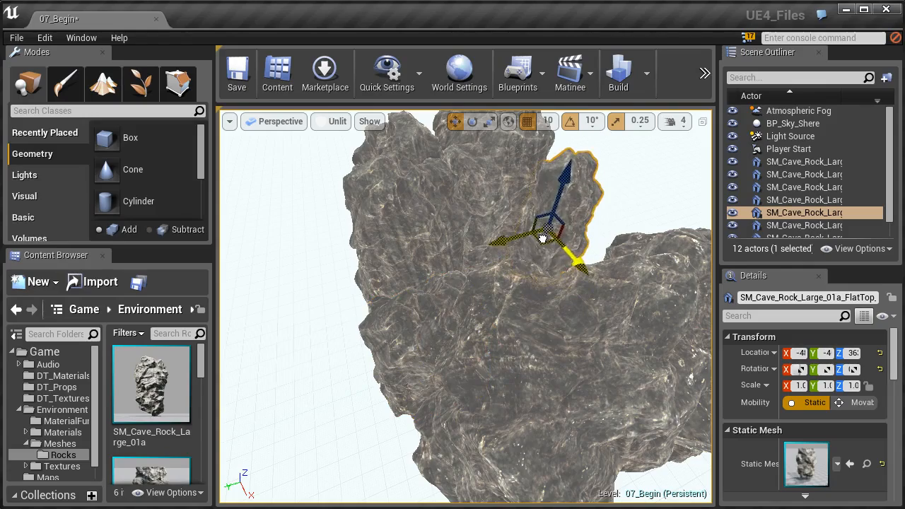
# - Move the FlatTop copy further along X into the opposite wall to fill its open end
pyautogui.moveTo(466, 306); pyautogui.dragTo(530, 321, button='right')
pyautogui.moveTo(532, 321); pyautogui.dragTo(605, 326)
pyautogui.moveTo(607, 326); pyautogui.dragTo(586, 311, button='right')
# - Select the SM_Template_Map_Floor mesh and move it along X and Y towards the open end between the walls
pyautogui.moveTo(442, 357)
pyautogui.mouseDown(button='right')
pyautogui.moveTo(420, 359)
pyautogui.moveTo(441, 359)
pyautogui.mouseUp(button='right')
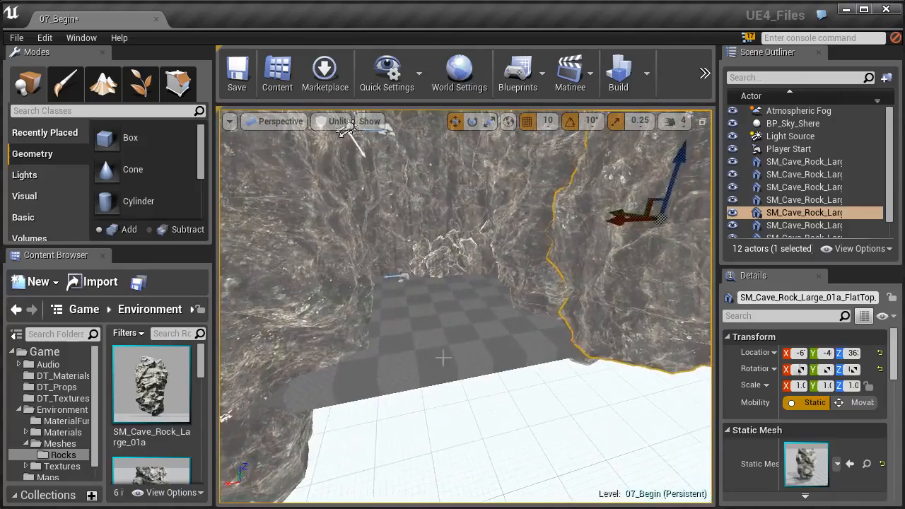
pyautogui.click(442, 357)
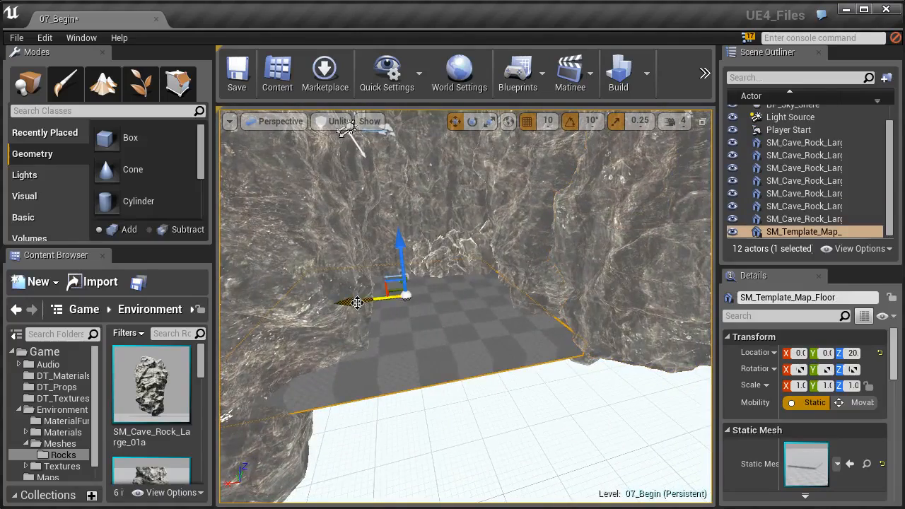
pyautogui.moveTo(408, 284); pyautogui.dragTo(422, 396, button='right')
# - Place the SM_Cave_Rock_Slate_01a mesh on the floor near its open edge
pyautogui.moveTo(200, 364); pyautogui.dragTo(203, 440)
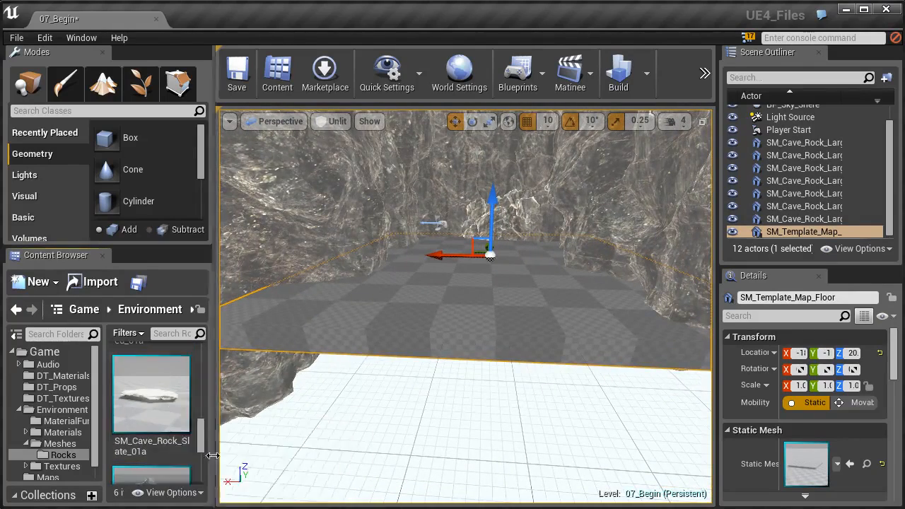
pyautogui.moveTo(143, 400); pyautogui.dragTo(421, 293)
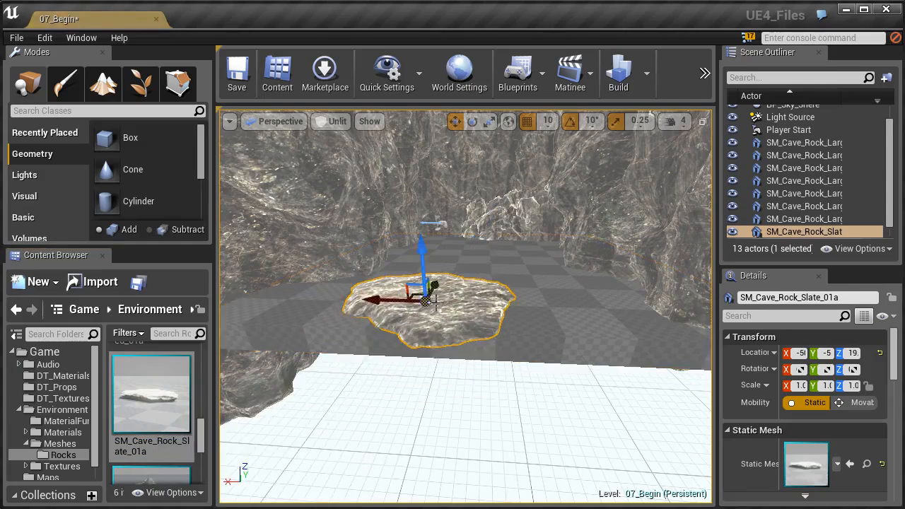
pyautogui.press('f')
# - Move the slate rock along X to one wall, then duplicate it four times to form a row across the floor
pyautogui.moveTo(421, 294); pyautogui.dragTo(417, 326, button='right')
pyautogui.moveTo(404, 313); pyautogui.dragTo(236, 317)
pyautogui.moveTo(278, 318); pyautogui.dragTo(259, 291, button='right')
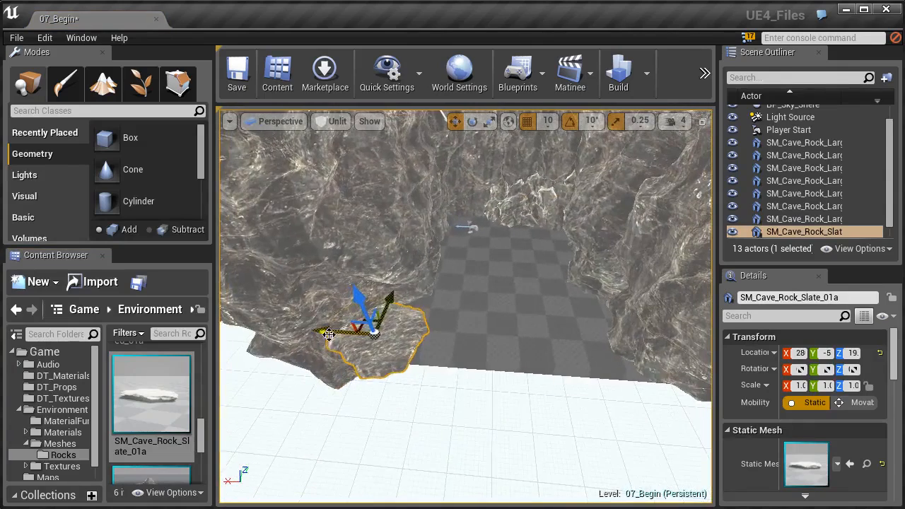
pyautogui.keyDown('alt'); pyautogui.moveTo(329, 333); pyautogui.dragTo(604, 350); pyautogui.keyUp('alt')
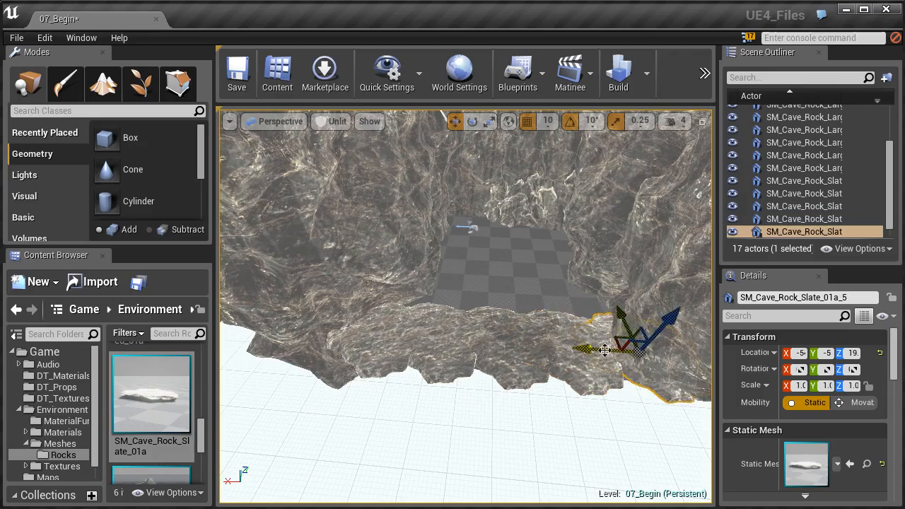
# - Select all five slate rocks in the row and duplicate them along Y as a second row deeper into the cave
pyautogui.moveTo(535, 332); pyautogui.dragTo(553, 372, button='right')
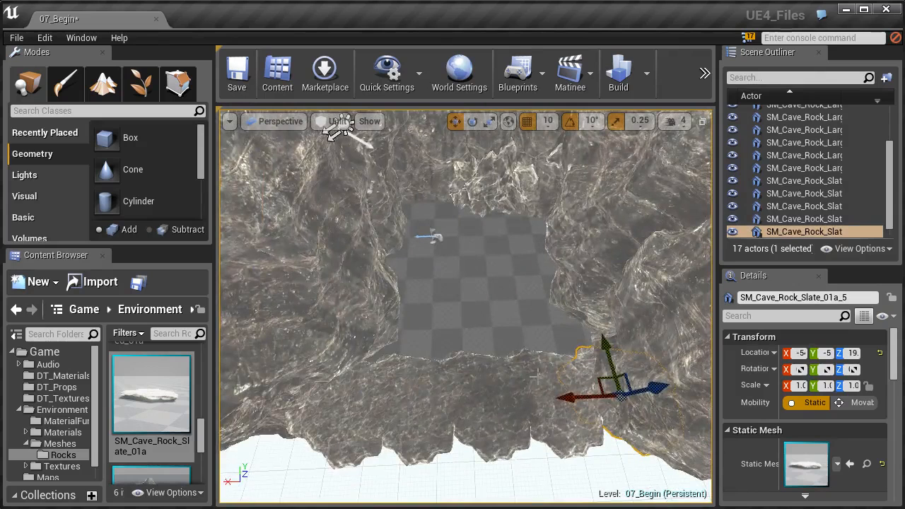
pyautogui.keyDown('ctrl'); pyautogui.click(498, 382); pyautogui.keyUp('ctrl')
pyautogui.keyDown('ctrl'); pyautogui.click(460, 384); pyautogui.keyUp('ctrl')
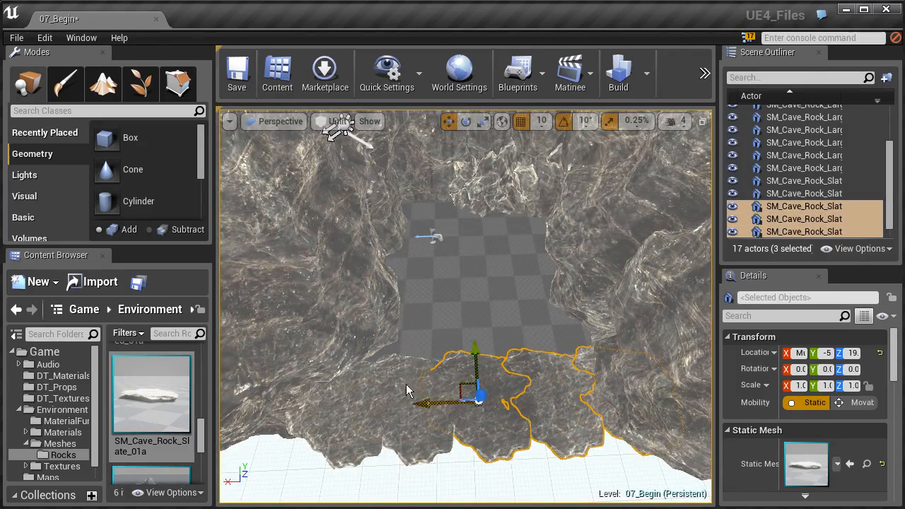
pyautogui.keyDown('ctrl'); pyautogui.click(395, 389); pyautogui.keyUp('ctrl')
pyautogui.keyDown('ctrl'); pyautogui.click(332, 397); pyautogui.keyUp('ctrl')
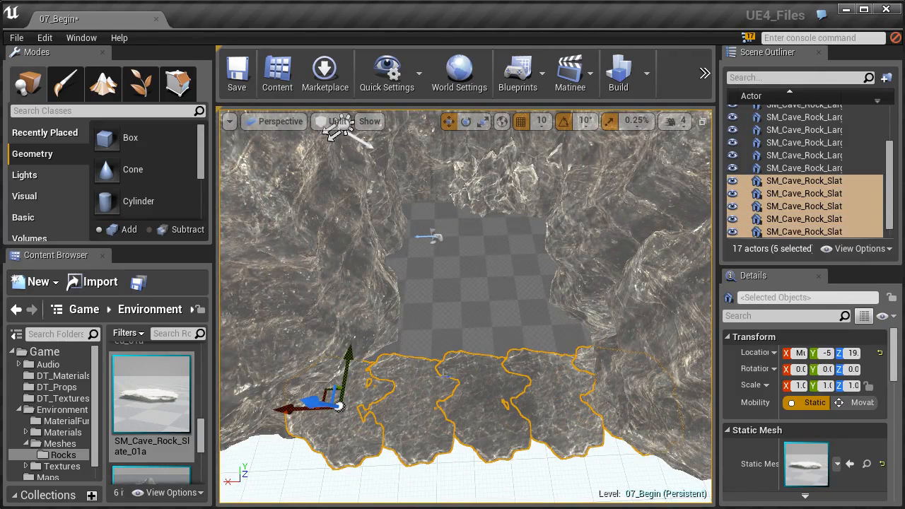
pyautogui.keyDown('alt'); pyautogui.moveTo(349, 364); pyautogui.dragTo(357, 304); pyautogui.keyUp('alt')
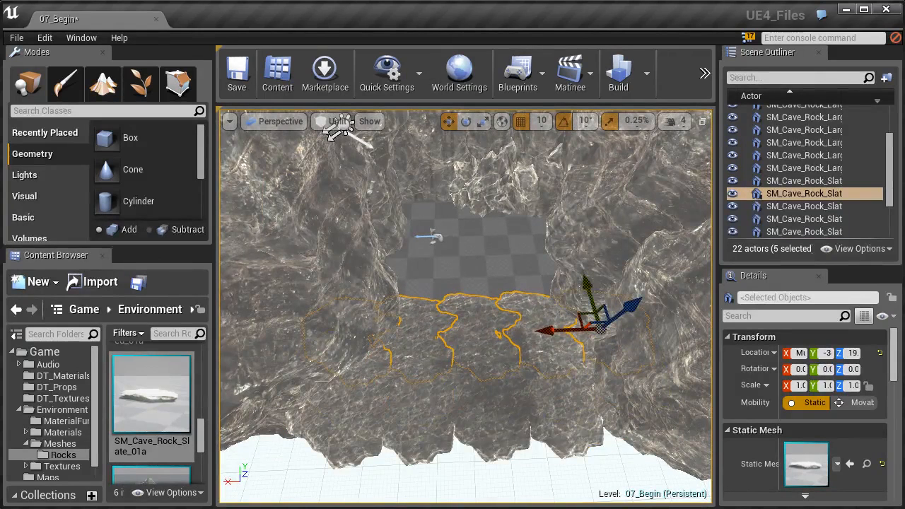
# - Duplicate the selected row of slate rocks along Y as further rows until the ground reaches the cave's back wall
pyautogui.keyDown('alt'); pyautogui.moveTo(589, 293); pyautogui.dragTo(551, 178); pyautogui.keyUp('alt')
pyautogui.moveTo(541, 193); pyautogui.dragTo(519, 127, button='right')
pyautogui.press('w')
pyautogui.moveTo(425, 222); pyautogui.dragTo(455, 194, button='right')
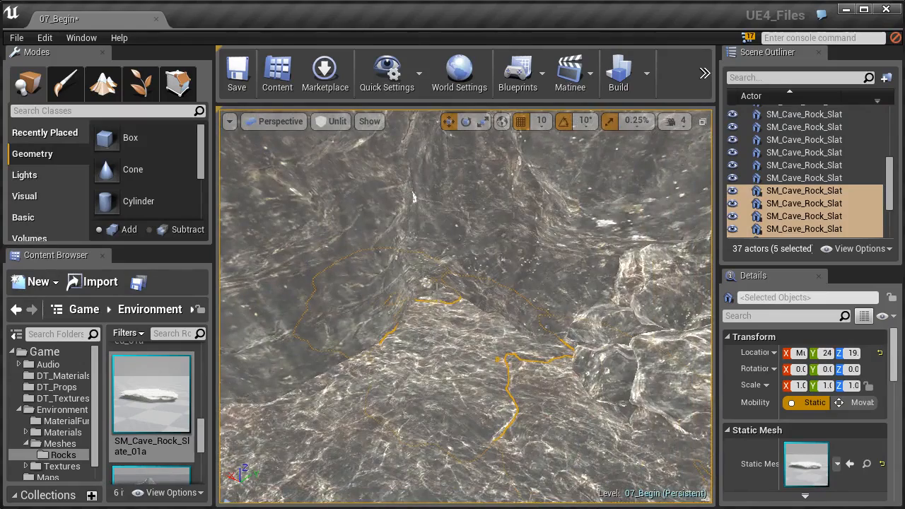
# - Rotate individual slate rocks in the ground about Z to vary the pattern, including SM_Cave_Rock_Slate_01a_17 by 40 degrees
pyautogui.click(803, 191)
pyautogui.moveTo(414, 198); pyautogui.dragTo(537, 304, button='right')
pyautogui.click(584, 309)
pyautogui.press('s')
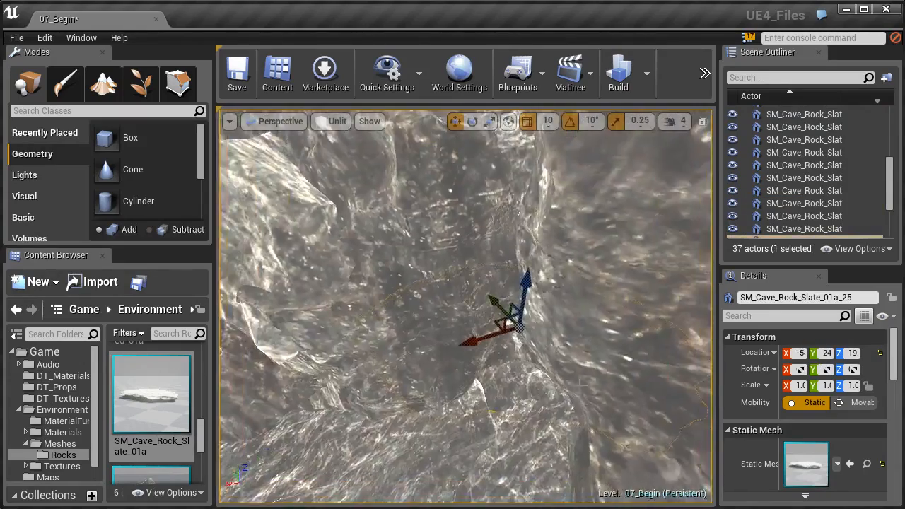
pyautogui.moveTo(493, 411)
pyautogui.mouseDown(button='right')
pyautogui.moveTo(467, 402)
pyautogui.moveTo(438, 417)
pyautogui.moveTo(473, 420)
pyautogui.moveTo(490, 409)
pyautogui.mouseUp(button='right')
pyautogui.click(459, 353)
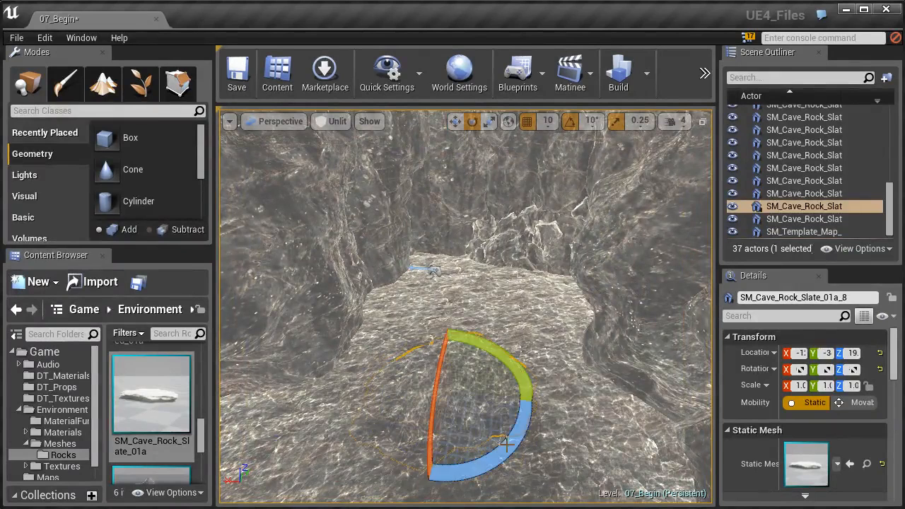
pyautogui.click(421, 302)
pyautogui.moveTo(425, 340); pyautogui.dragTo(425, 342)
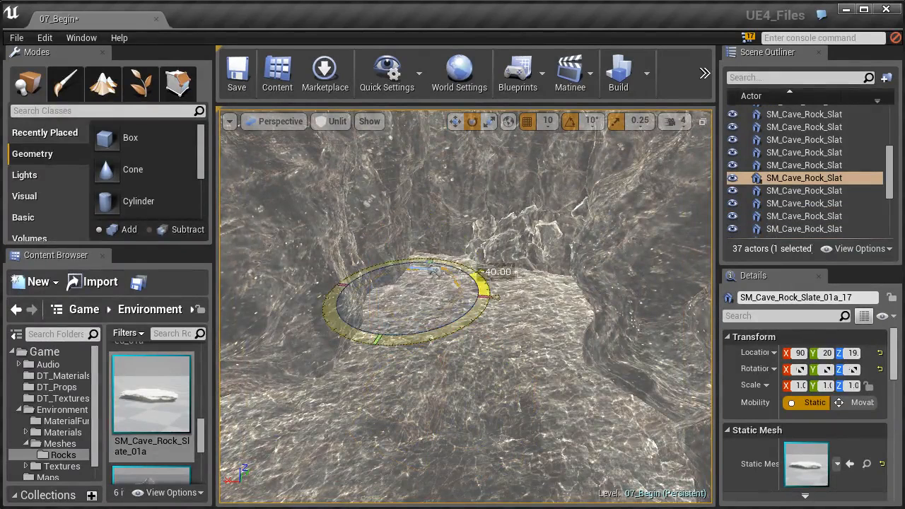
pyautogui.moveTo(496, 297); pyautogui.dragTo(497, 297)
# - Rotate slate rocks near the front edge about Z, turning SM_Cave_Rock_Slate_01a_3 by 80 degrees and shifting it along X
pyautogui.click(566, 458)
pyautogui.moveTo(518, 411); pyautogui.dragTo(474, 433, button='right')
pyautogui.click(387, 400)
pyautogui.moveTo(396, 453); pyautogui.dragTo(430, 443)
pyautogui.click(457, 488)
pyautogui.moveTo(456, 489); pyautogui.dragTo(494, 442, button='right')
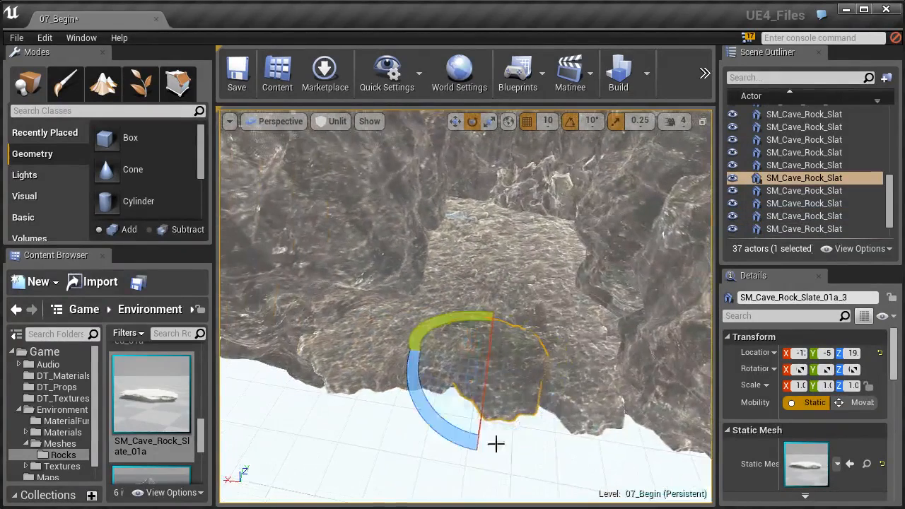
pyautogui.moveTo(446, 425); pyautogui.dragTo(509, 428)
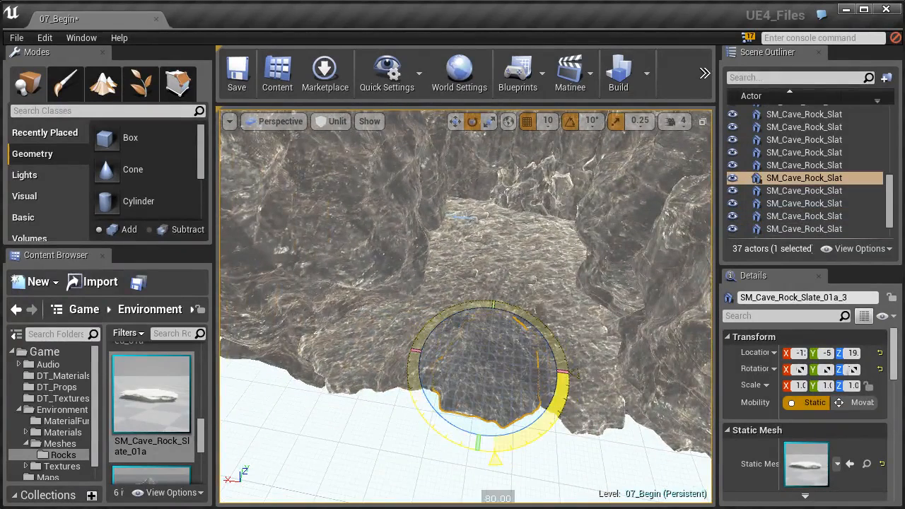
pyautogui.moveTo(487, 438); pyautogui.dragTo(479, 387, button='right')
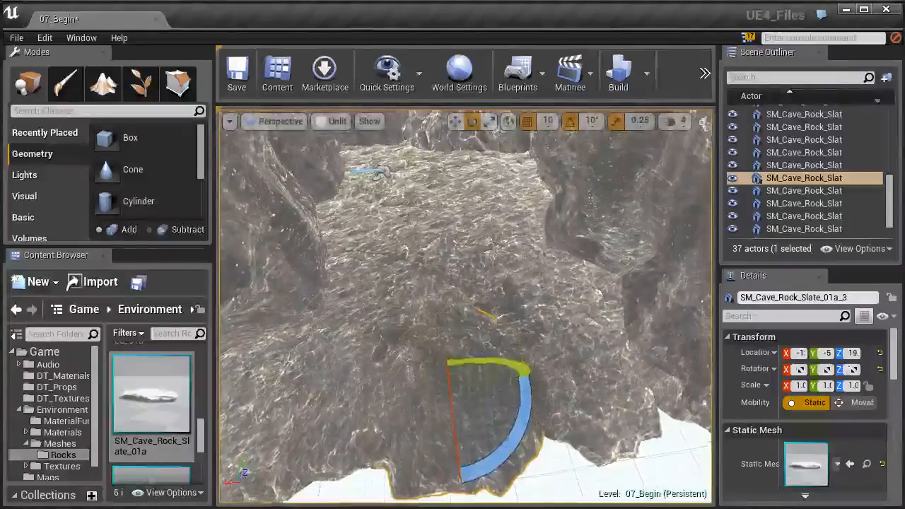
pyautogui.press('w')
pyautogui.moveTo(434, 374); pyautogui.dragTo(443, 357)
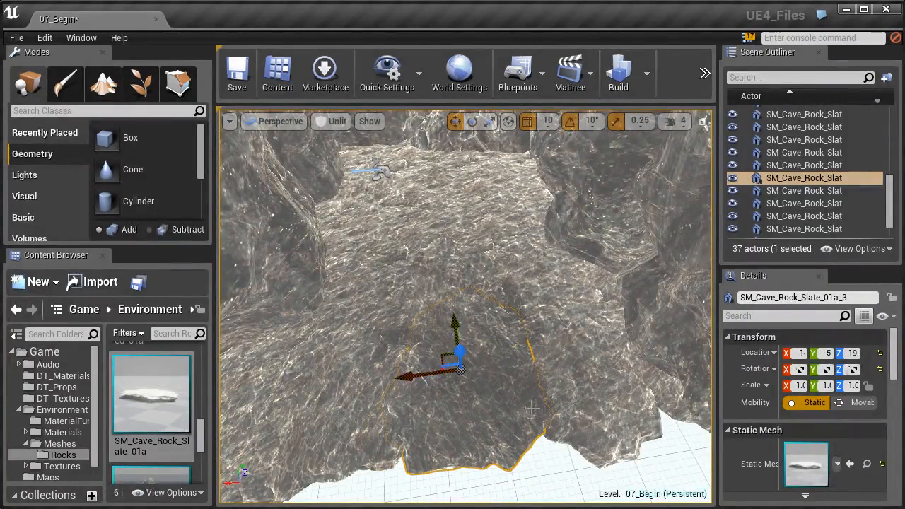
# - Rotate SM_Cave_Rock_Slate_01a_4 at the front edge and SM_Cave_Rock_Slate_01a_12 by the side wall about Z
pyautogui.click(558, 372)
pyautogui.press('e')
pyautogui.moveTo(531, 442); pyautogui.dragTo(590, 305)
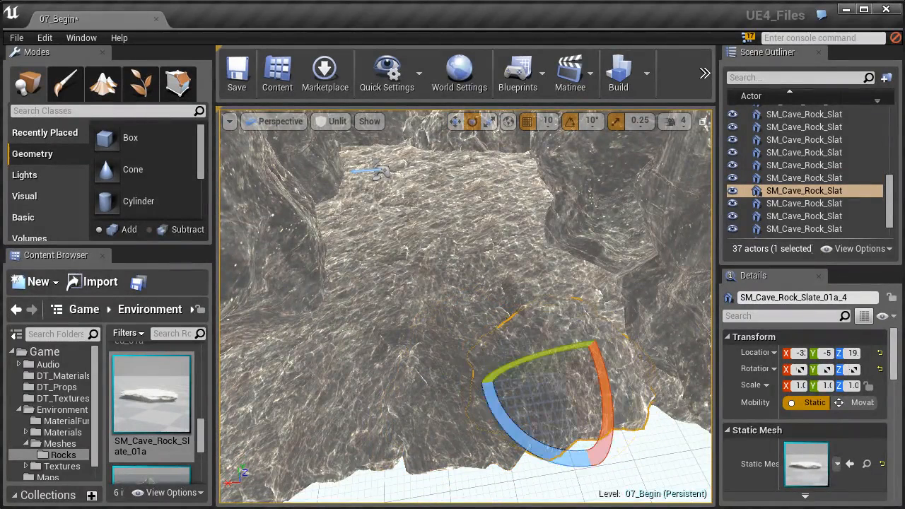
pyautogui.click(388, 255)
pyautogui.moveTo(416, 268); pyautogui.dragTo(309, 310)
pyautogui.moveTo(428, 269); pyautogui.dragTo(417, 226, button='right')
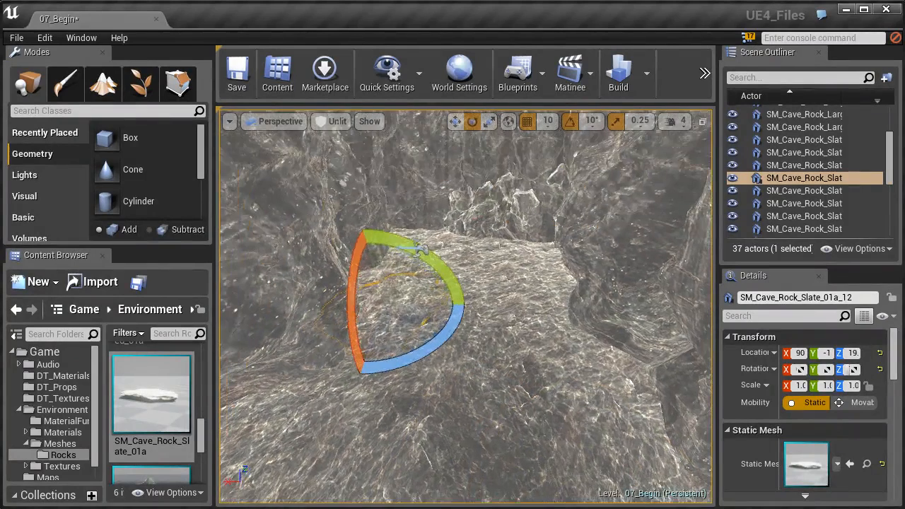
# - Switch the viewport to Lit shading and focus on the Light Source above the cave
pyautogui.click(337, 122)
pyautogui.click(343, 149)
pyautogui.moveTo(485, 278); pyautogui.dragTo(569, 279, button='right')
pyautogui.moveTo(446, 114); pyautogui.dragTo(455, 277, button='right')
pyautogui.click(451, 274)
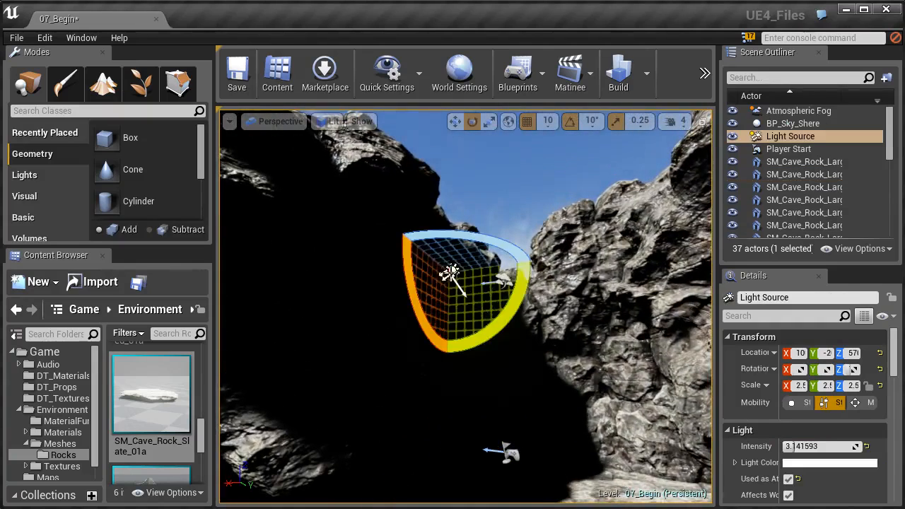
pyautogui.press('w')
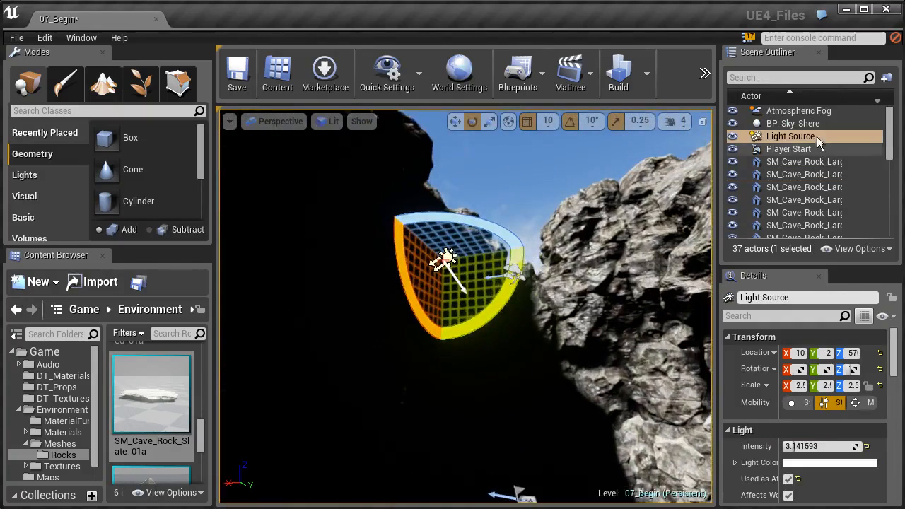
pyautogui.doubleClick(783, 136)
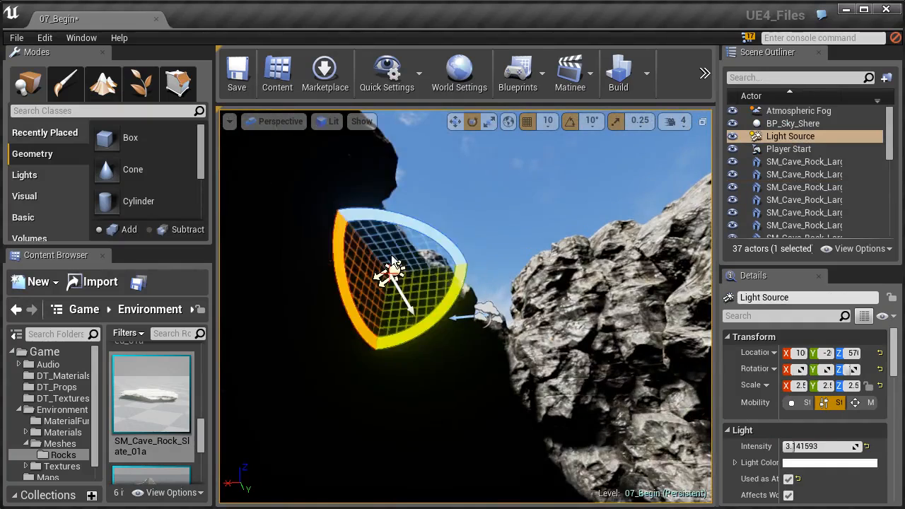
# - Rotate the Light Source to change how sunlight falls on the cave walls and the slate ground
pyautogui.moveTo(399, 224); pyautogui.dragTo(399, 233)
pyautogui.keyDown('alt'); pyautogui.moveTo(354, 285); pyautogui.dragTo(363, 297); pyautogui.keyUp('alt')
pyautogui.moveTo(385, 329); pyautogui.dragTo(395, 275)
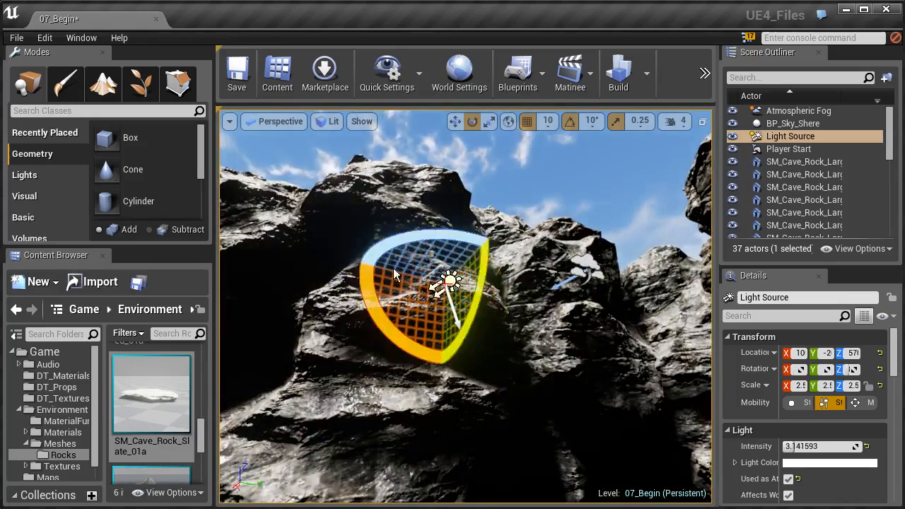
pyautogui.moveTo(412, 191); pyautogui.dragTo(424, 169, button='right')
pyautogui.press('s')
pyautogui.press('w')
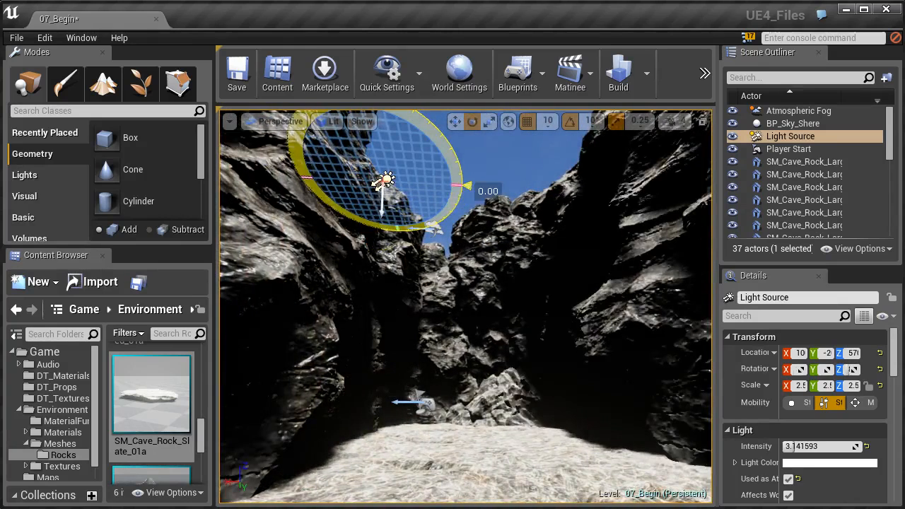
pyautogui.press('f')
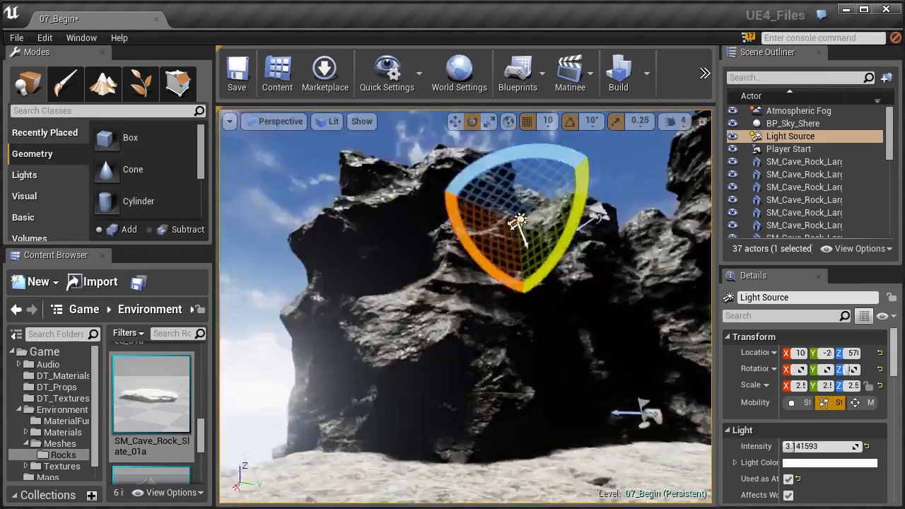
pyautogui.moveTo(464, 283); pyautogui.dragTo(541, 229, button='right')
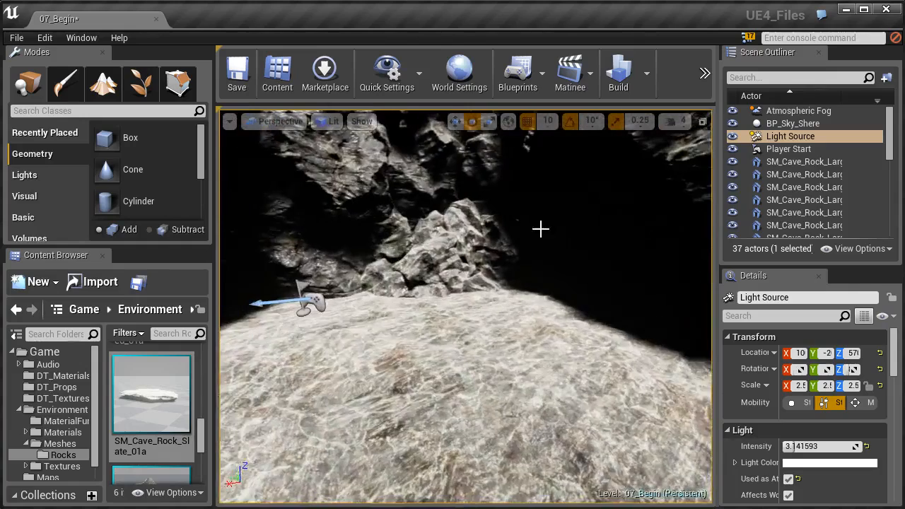
# - Duplicate three neighbouring slate rocks of the back row upward along Z and shift the copies along Y as a raised ledge
pyautogui.moveTo(379, 316); pyautogui.dragTo(442, 380, button='right')
pyautogui.click(462, 373)
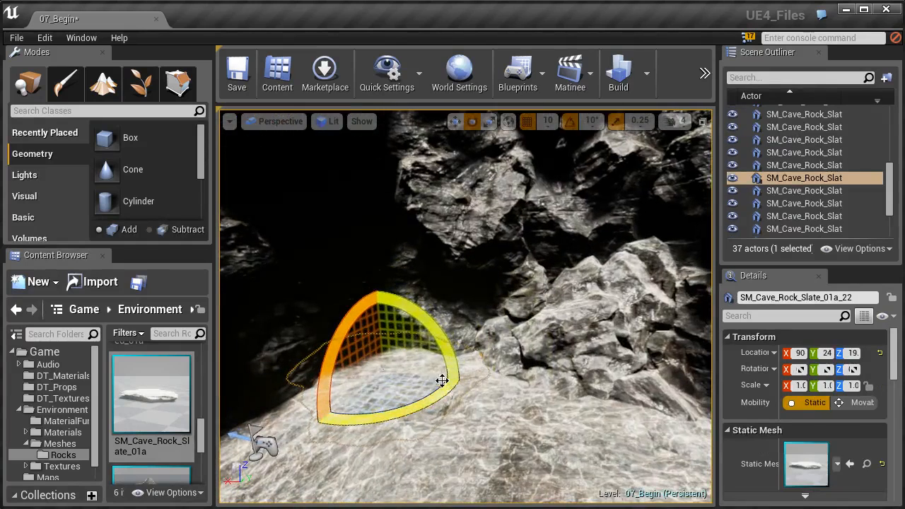
pyautogui.click(455, 124)
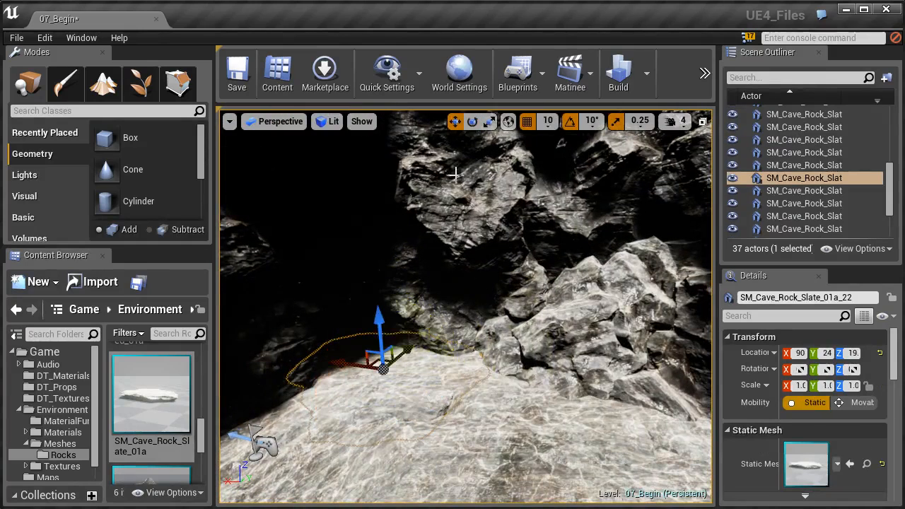
pyautogui.keyDown('alt'); pyautogui.moveTo(383, 335); pyautogui.dragTo(498, 404); pyautogui.keyUp('alt')
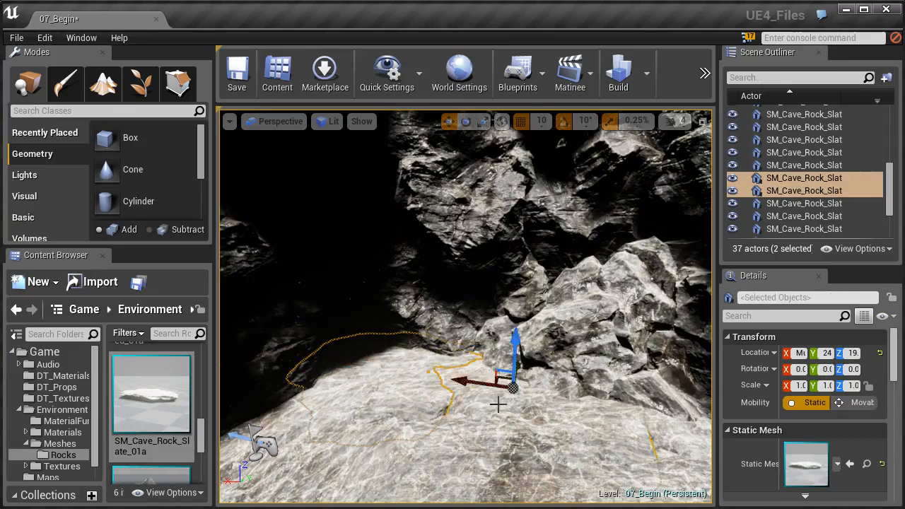
pyautogui.moveTo(523, 387); pyautogui.dragTo(586, 393, button='right')
pyautogui.keyDown('ctrl'); pyautogui.click(551, 384); pyautogui.keyUp('ctrl')
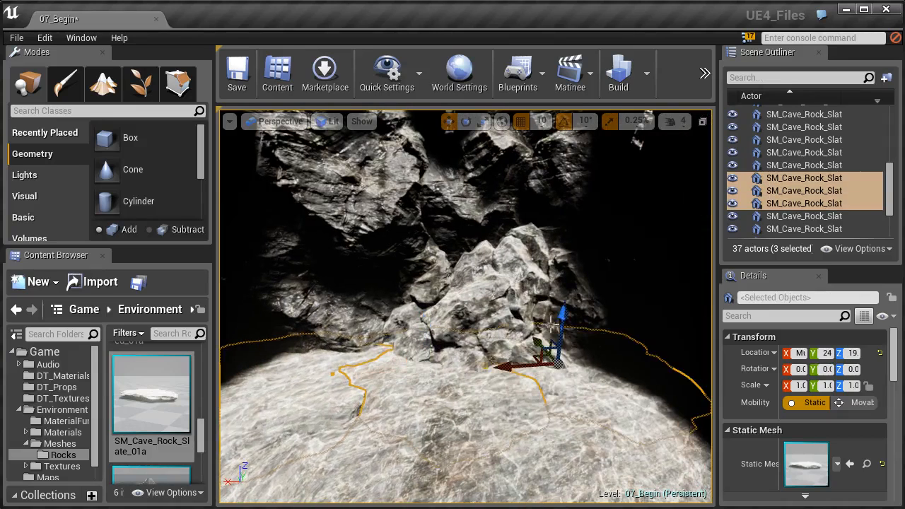
pyautogui.keyDown('alt'); pyautogui.moveTo(561, 315); pyautogui.dragTo(562, 306); pyautogui.keyUp('alt')
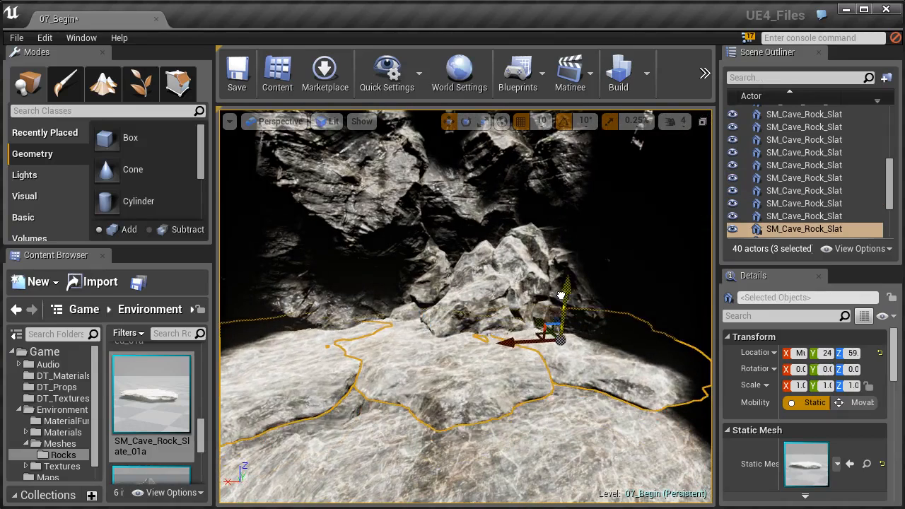
pyautogui.moveTo(523, 365)
pyautogui.mouseDown(button='right')
pyautogui.moveTo(498, 359)
pyautogui.moveTo(518, 362)
pyautogui.mouseUp(button='right')
pyautogui.moveTo(548, 334); pyautogui.dragTo(540, 330)
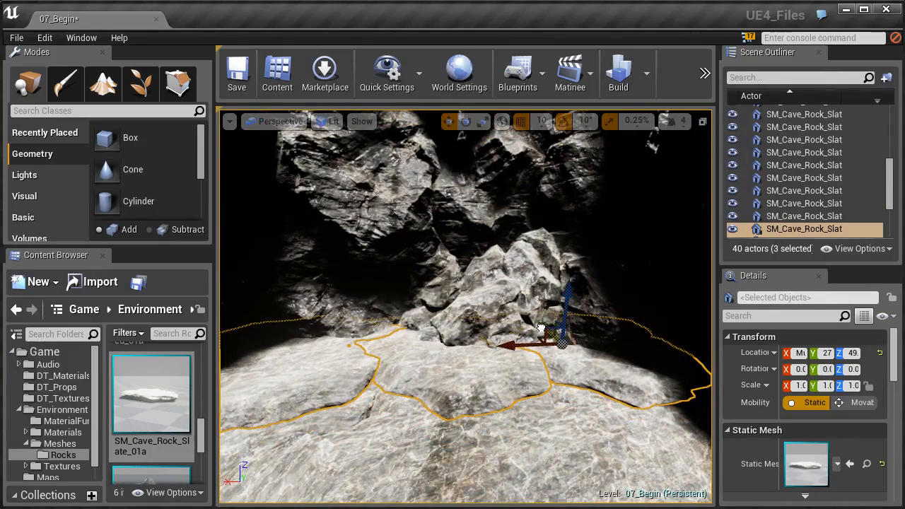
# - Rotate the middle slate rock of the raised ledge and its neighbour SM_Cave_Rock_Slate_01a_28 about Z
pyautogui.click(514, 396)
pyautogui.press('e')
pyautogui.moveTo(481, 386); pyautogui.dragTo(454, 397)
pyautogui.keyDown('alt'); pyautogui.moveTo(498, 318); pyautogui.dragTo(608, 388); pyautogui.keyUp('alt')
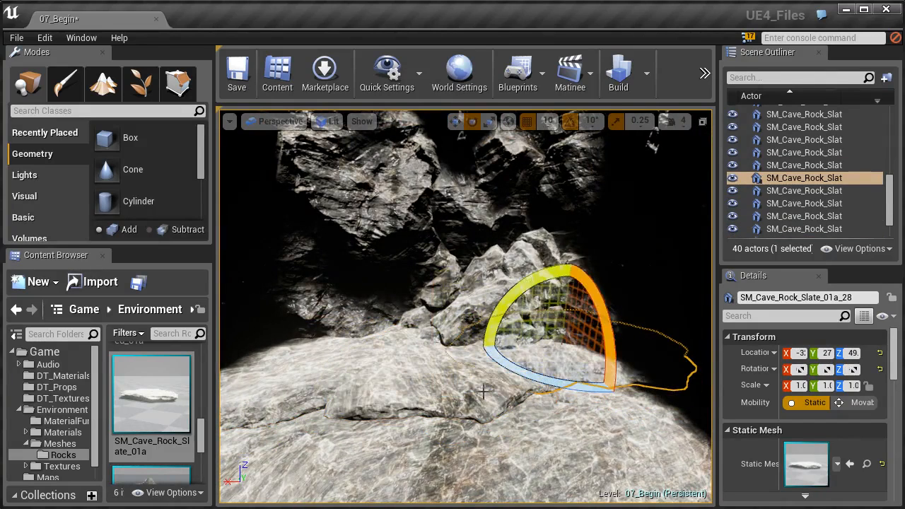
# - Select all three ledge slates, duplicate them upward along Z as a second layer, and move the copies back along Y
pyautogui.keyDown('ctrl'); pyautogui.click(316, 371); pyautogui.keyUp('ctrl')
pyautogui.keyDown('ctrl'); pyautogui.click(395, 386); pyautogui.keyUp('ctrl')
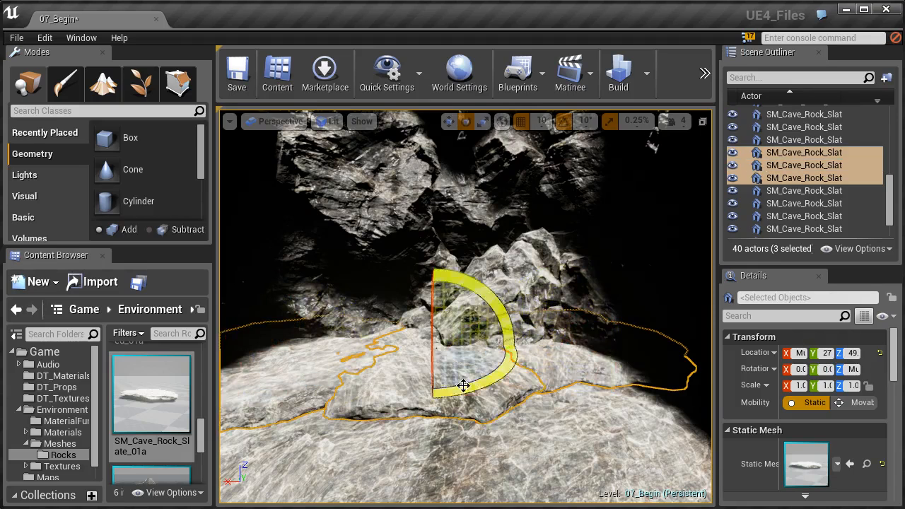
pyautogui.moveTo(461, 385); pyautogui.dragTo(420, 384, button='right')
pyautogui.press('w')
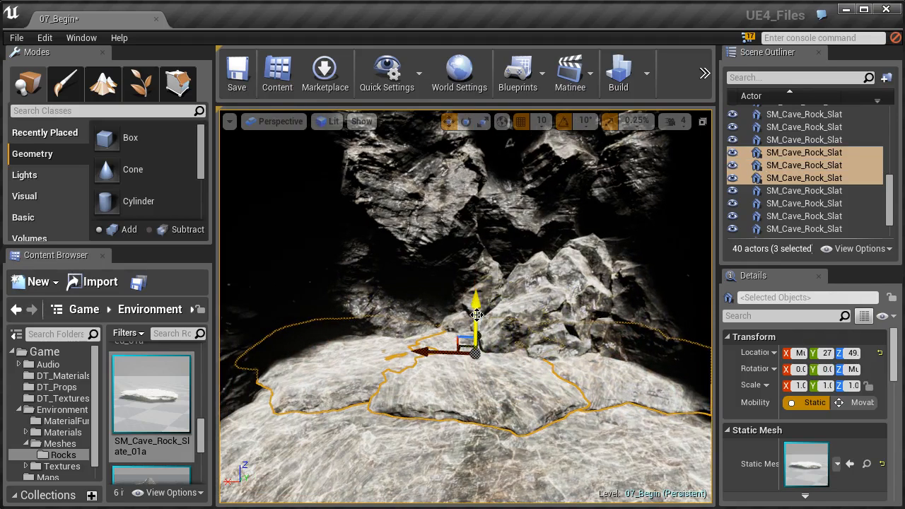
pyautogui.moveTo(475, 315)
pyautogui.keyDown('alt'); pyautogui.mouseDown()
pyautogui.moveTo(566, 314)
pyautogui.moveTo(474, 298)
pyautogui.mouseUp(); pyautogui.keyUp('alt')
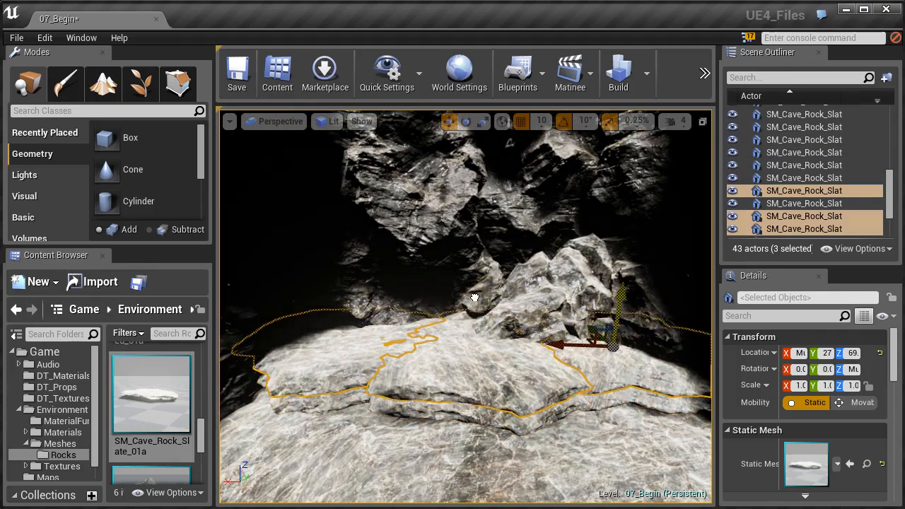
pyautogui.moveTo(488, 312); pyautogui.dragTo(513, 324, button='right')
pyautogui.moveTo(556, 307); pyautogui.dragTo(547, 305)
# - Rotate the three top-layer slates individually about Z, turning the middle one, SM_Cave_Rock_Slate_01a_30, by 80 degrees
pyautogui.click(541, 383)
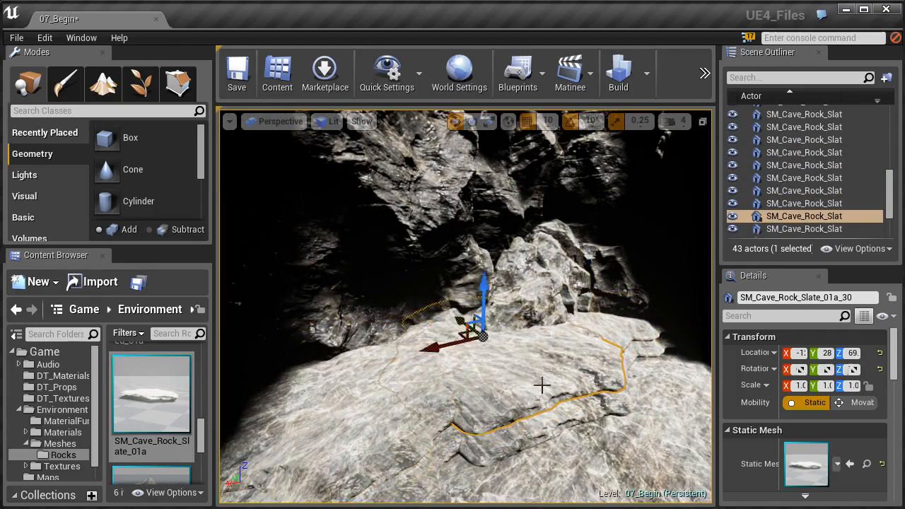
pyautogui.press('e')
pyautogui.moveTo(483, 376); pyautogui.dragTo(566, 378)
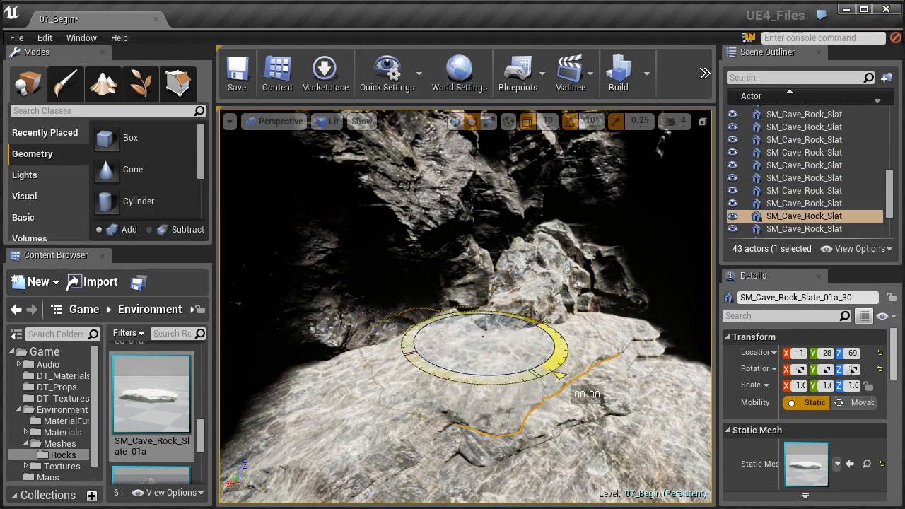
pyautogui.click(408, 424)
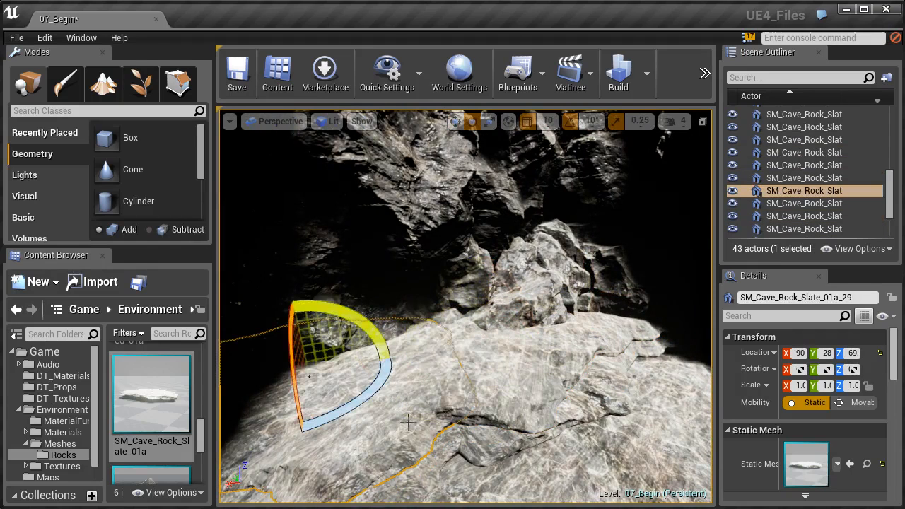
pyautogui.moveTo(359, 404); pyautogui.dragTo(304, 404)
pyautogui.moveTo(446, 416); pyautogui.dragTo(357, 417, button='right')
pyautogui.moveTo(379, 370); pyautogui.dragTo(407, 370)
pyautogui.moveTo(406, 382); pyautogui.dragTo(480, 396, button='right')
pyautogui.click(481, 396)
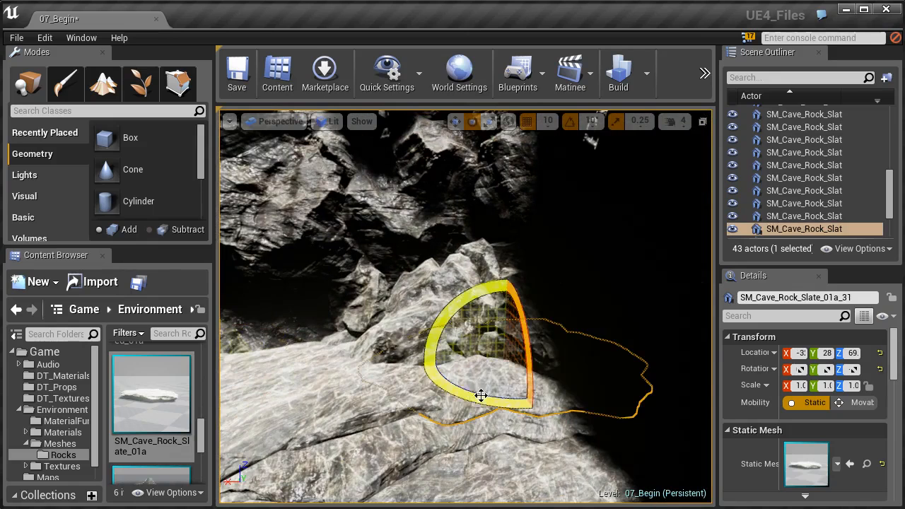
pyautogui.moveTo(493, 392); pyautogui.dragTo(385, 391)
pyautogui.moveTo(436, 415); pyautogui.dragTo(434, 413, button='right')
# - Select all six slate rocks in the two ledge layers and lower them slightly along Z
pyautogui.keyDown('ctrl'); pyautogui.click(366, 443); pyautogui.keyUp('ctrl')
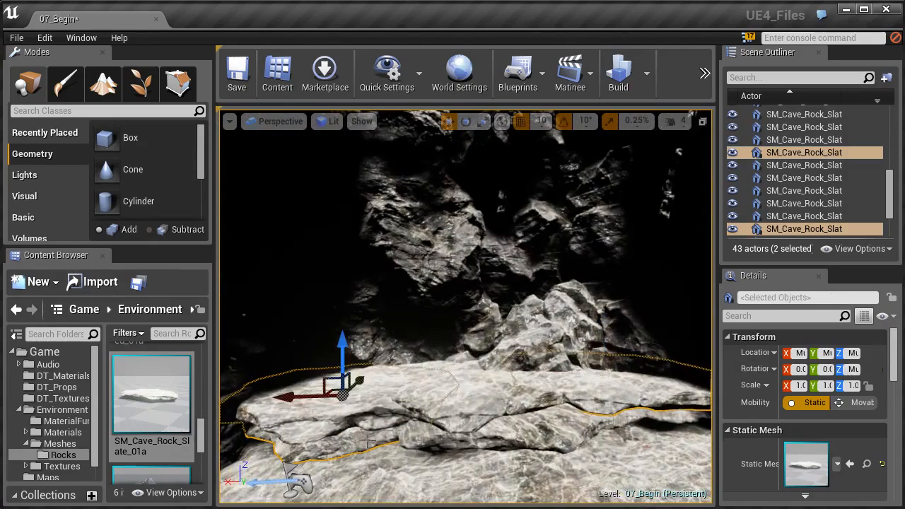
pyautogui.keyDown('ctrl'); pyautogui.click(452, 442); pyautogui.keyUp('ctrl')
pyautogui.keyDown('ctrl'); pyautogui.click(626, 424); pyautogui.keyUp('ctrl')
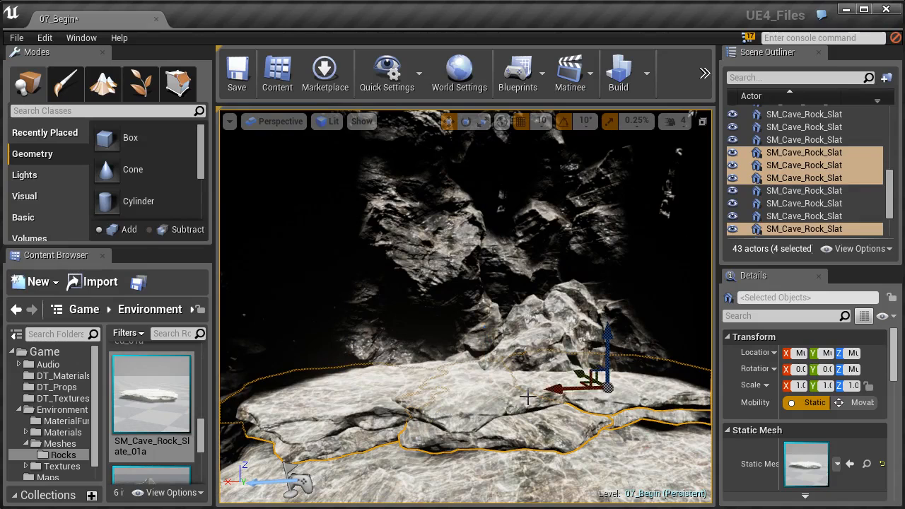
pyautogui.keyDown('ctrl'); pyautogui.click(474, 392); pyautogui.keyUp('ctrl')
pyautogui.keyDown('ctrl'); pyautogui.click(359, 398); pyautogui.keyUp('ctrl')
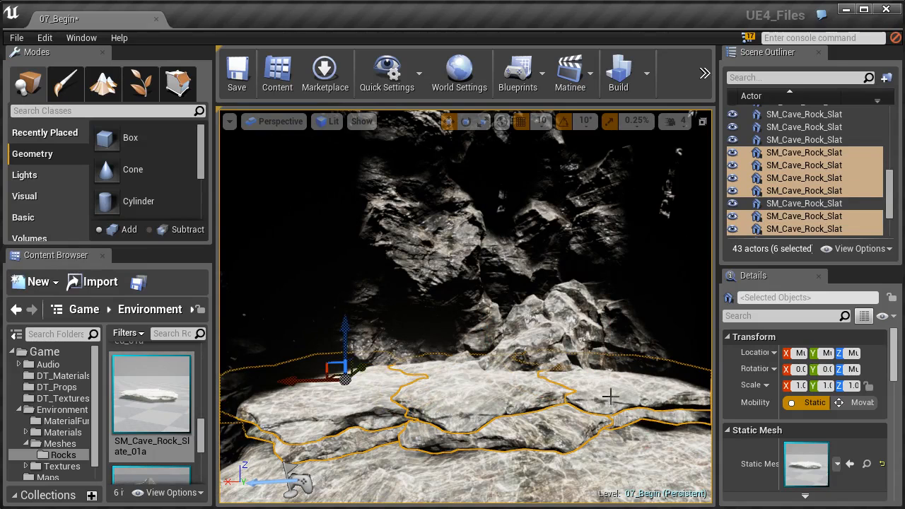
pyautogui.moveTo(344, 340); pyautogui.dragTo(345, 343)
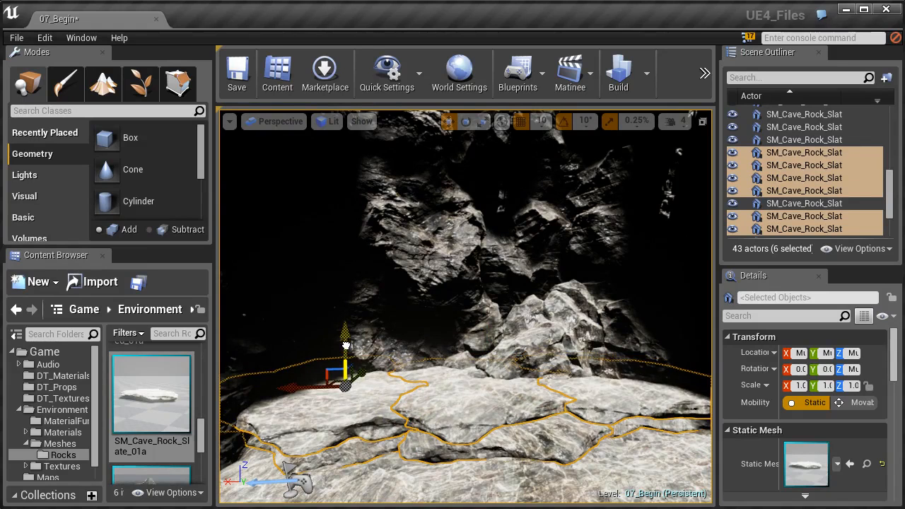
# - Turn off position grid snapping and fine-tune the height of the six selected ledge slates along Z
pyautogui.moveTo(345, 348); pyautogui.dragTo(346, 350)
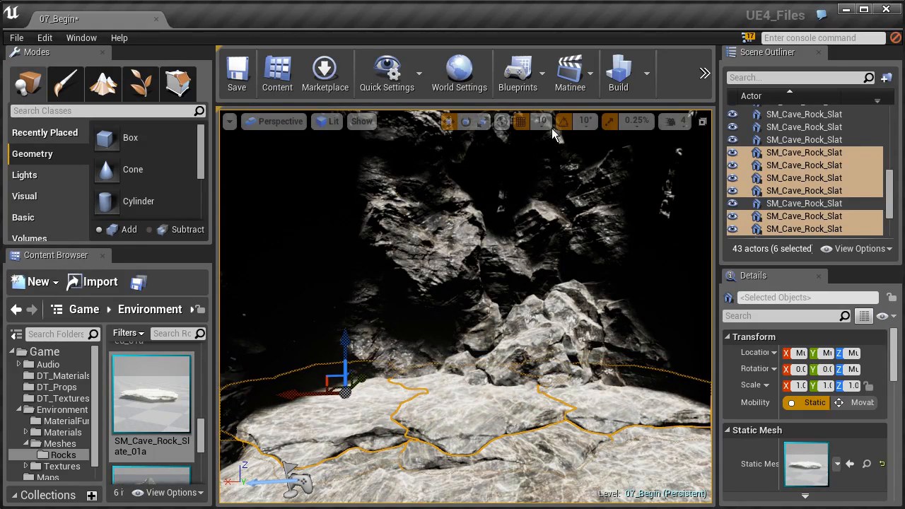
pyautogui.click(521, 123)
pyautogui.moveTo(351, 359); pyautogui.dragTo(347, 353)
# - Duplicate slate SM_Cave_Rock_Slate_01a_29 upward as a third ledge layer, rotate the copy and shift it along X and Y toward the back wall
pyautogui.moveTo(460, 391); pyautogui.dragTo(485, 404, button='right')
pyautogui.click(353, 404)
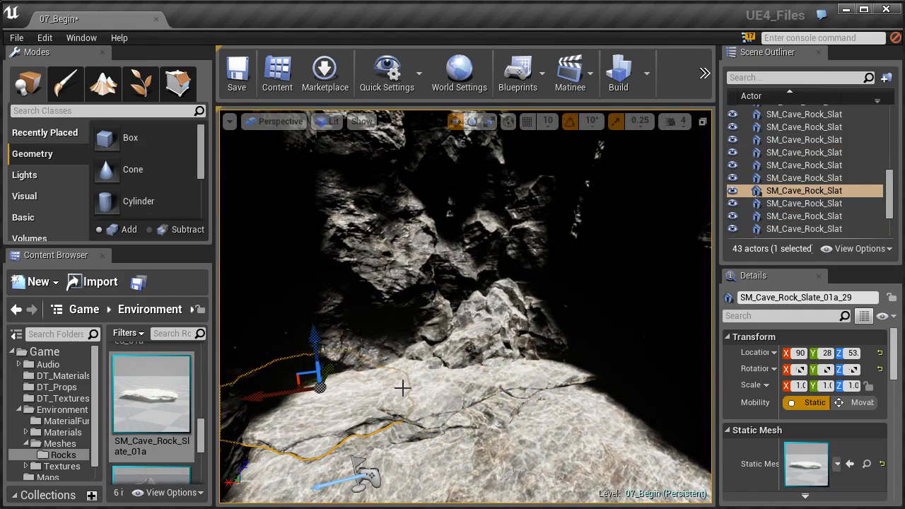
pyautogui.keyDown('alt'); pyautogui.moveTo(318, 353); pyautogui.dragTo(326, 373); pyautogui.keyUp('alt')
pyautogui.press('e')
pyautogui.moveTo(350, 407); pyautogui.dragTo(327, 441)
pyautogui.press('w')
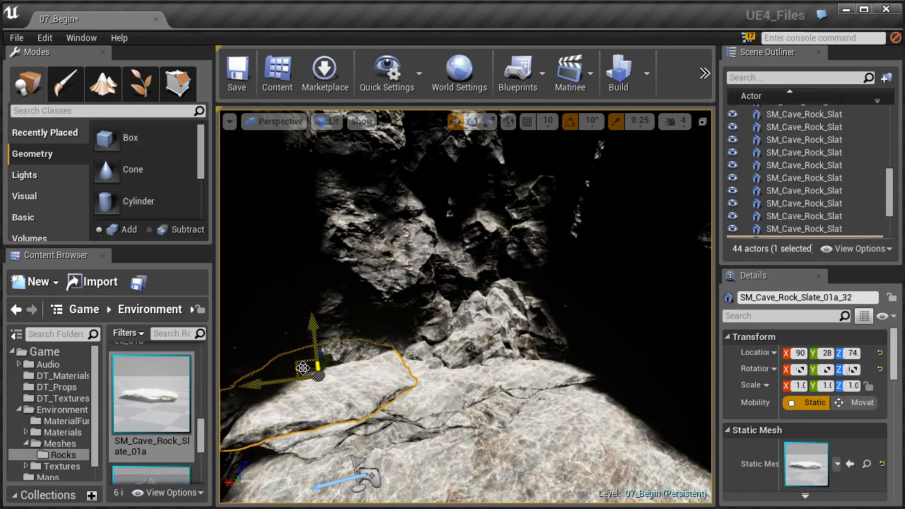
pyautogui.moveTo(305, 369); pyautogui.dragTo(344, 353)
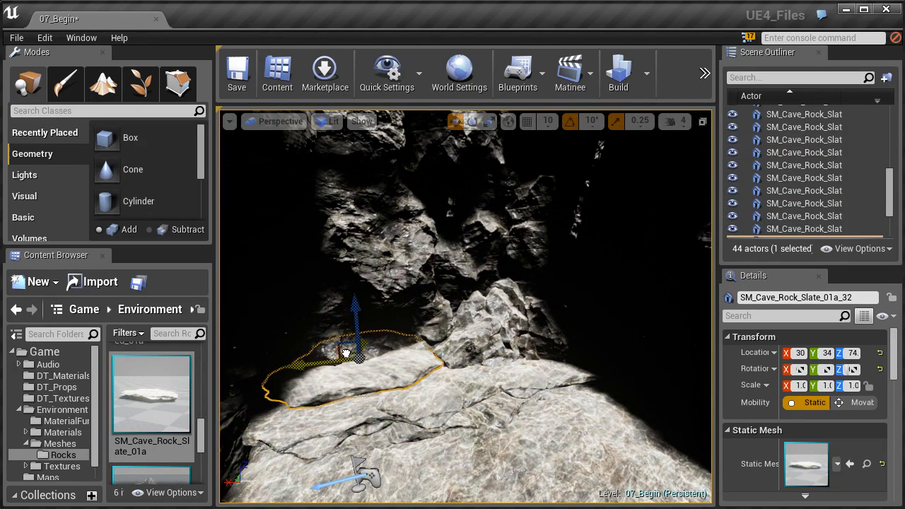
# - Examine the layered slate ledge and the ground leading up to it from several distances and angles along the cave passage
pyautogui.rightClick(459, 417)
pyautogui.click(489, 441)
pyautogui.moveTo(489, 441); pyautogui.dragTo(492, 324, button='right')
pyautogui.press('w')
pyautogui.press('s')
pyautogui.press('w')
pyautogui.press('s')
pyautogui.press('s')
pyautogui.press('w')
pyautogui.moveTo(518, 193); pyautogui.dragTo(406, 104, button='right')
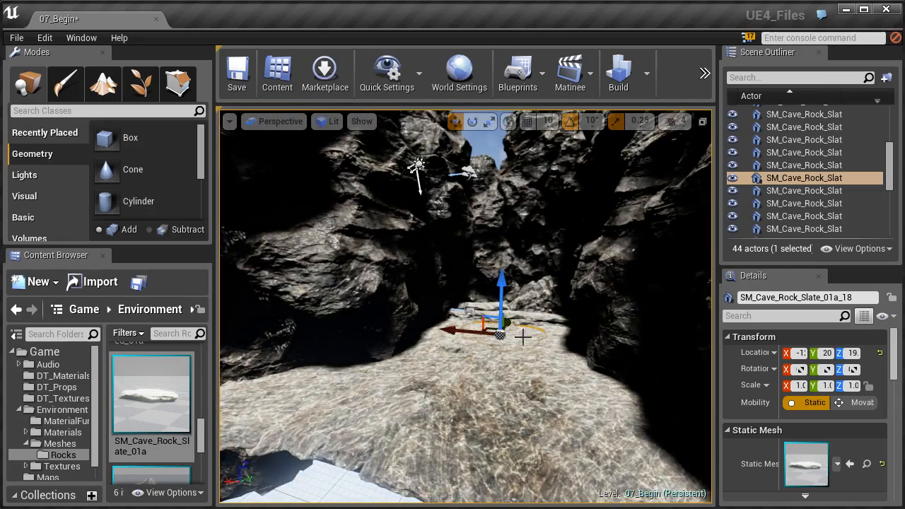
pyautogui.press('w')
pyautogui.moveTo(465, 306); pyautogui.dragTo(309, 115, button='right')
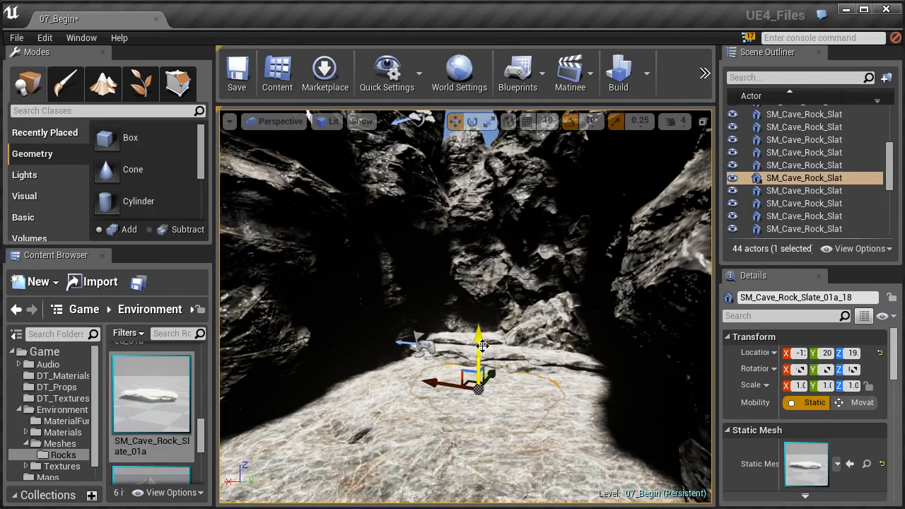
pyautogui.moveTo(457, 344); pyautogui.dragTo(458, 371)
pyautogui.moveTo(445, 330); pyautogui.dragTo(452, 287)
pyautogui.moveTo(445, 330); pyautogui.dragTo(435, 361, button='right')
pyautogui.moveTo(444, 332); pyautogui.dragTo(445, 366)
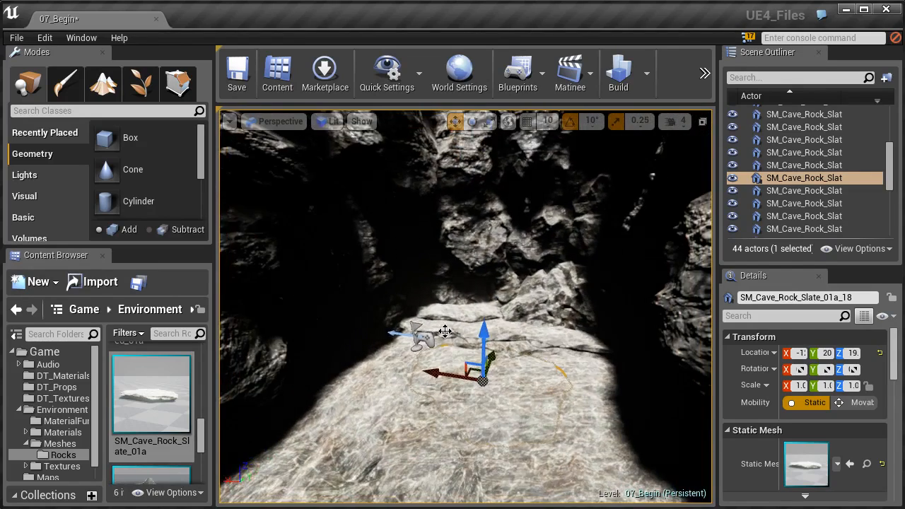